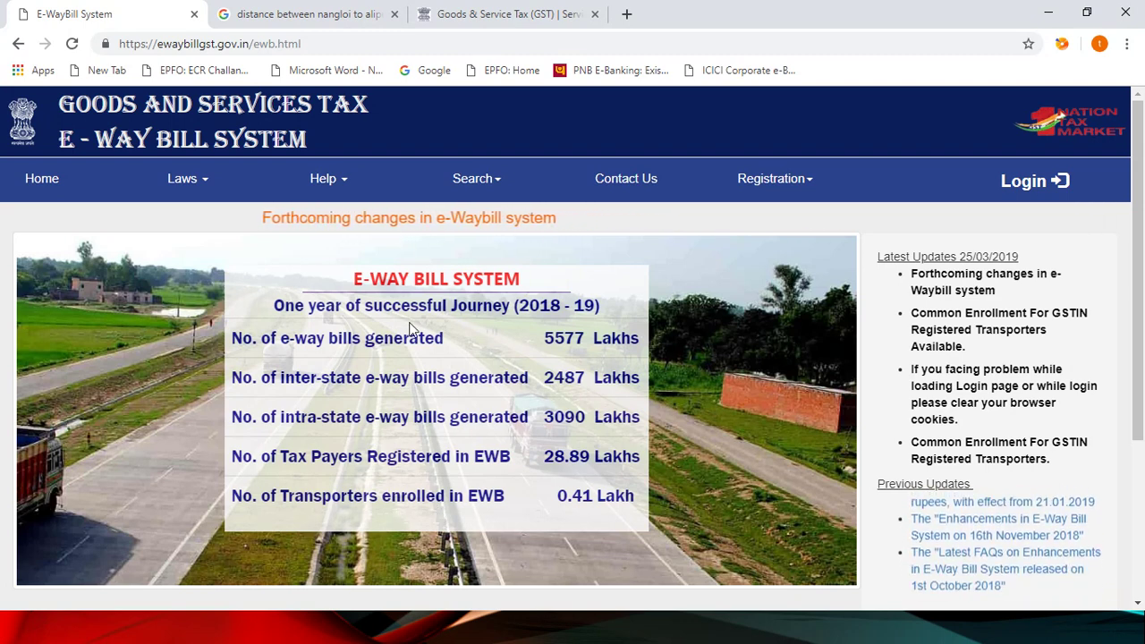
Step: Display the Laws menu's Rules, Forms, Notifications and Circulars options on the home page
{"action": "mouse_move", "coordinate": [245, 197]}
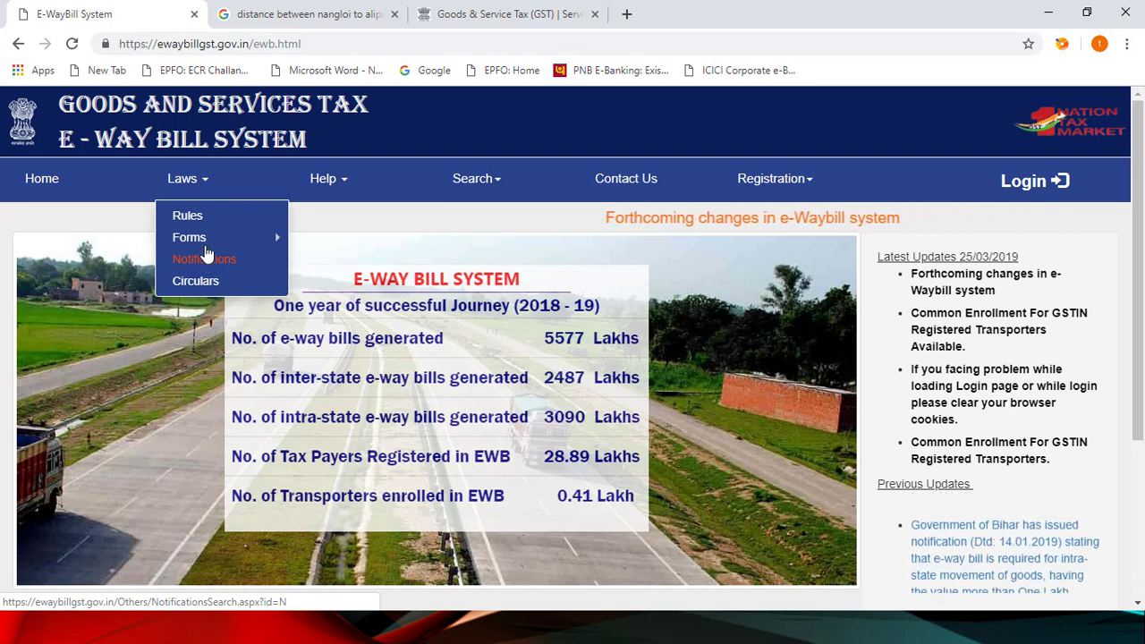
Step: Browse Help's User Manual, FAQs and Bulk Generation Tools, then reveal the Search menu's tools
{"action": "left_click", "coordinate": [344, 186]}
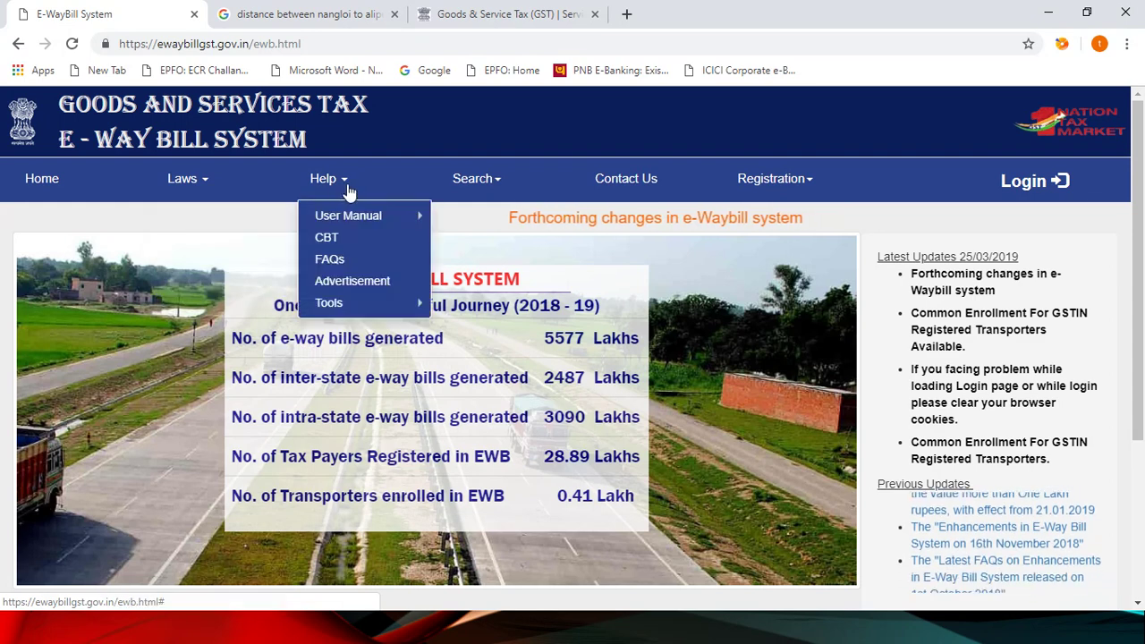
{"action": "mouse_move", "coordinate": [349, 221]}
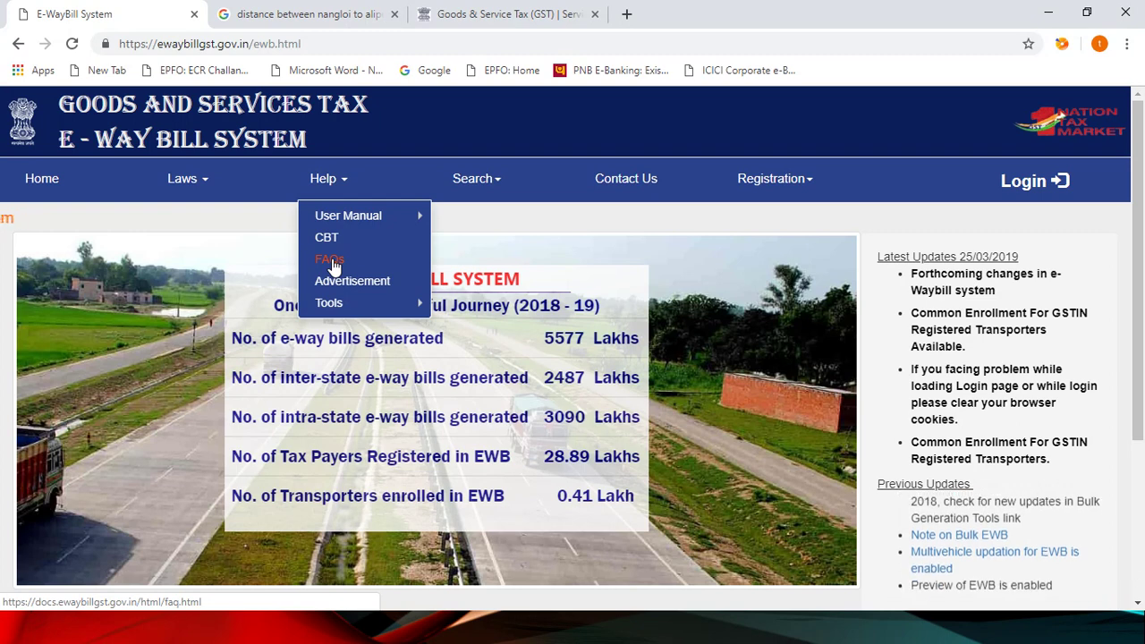
{"action": "mouse_move", "coordinate": [340, 304]}
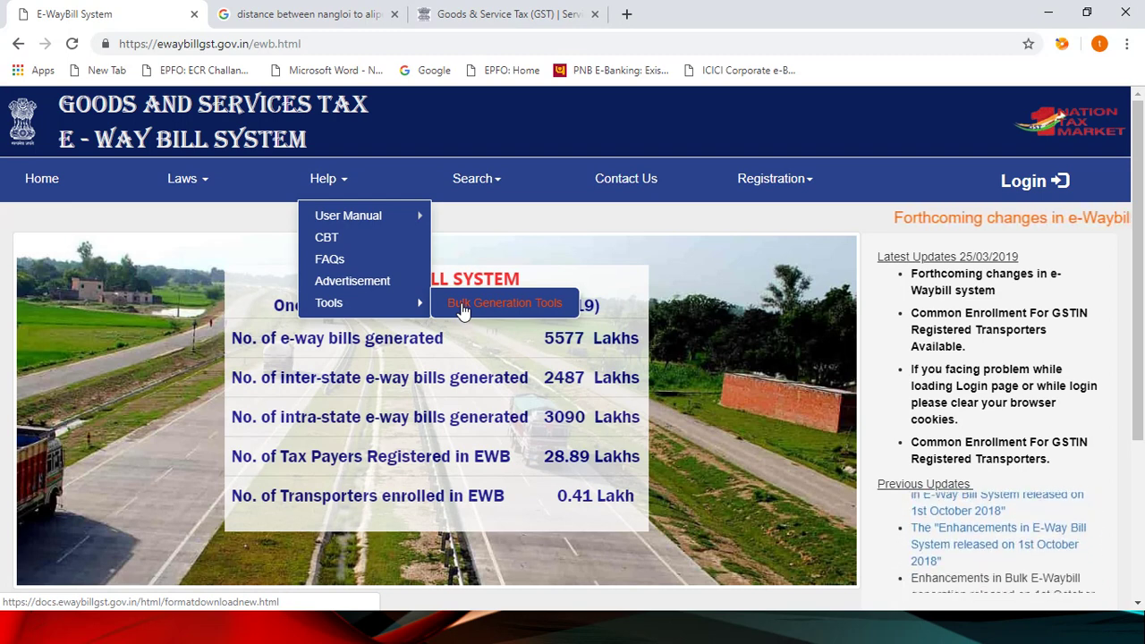
{"action": "mouse_move", "coordinate": [498, 186]}
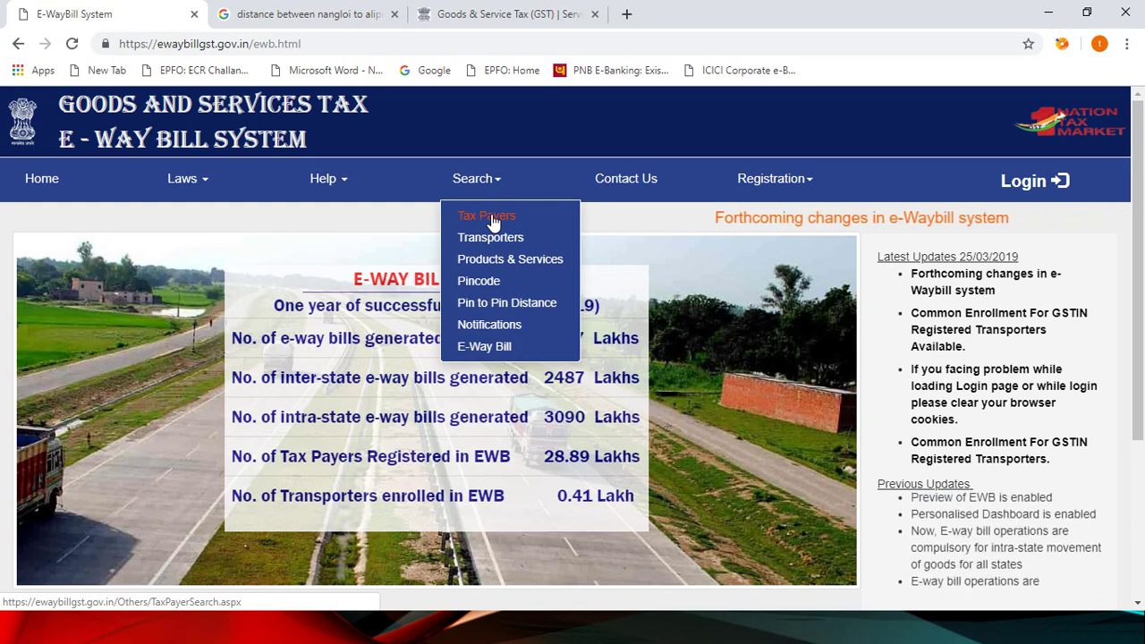
Step: Open Search > Tax Payers and put the cursor in the Enter GSTIN No. box
{"action": "left_click", "coordinate": [492, 221]}
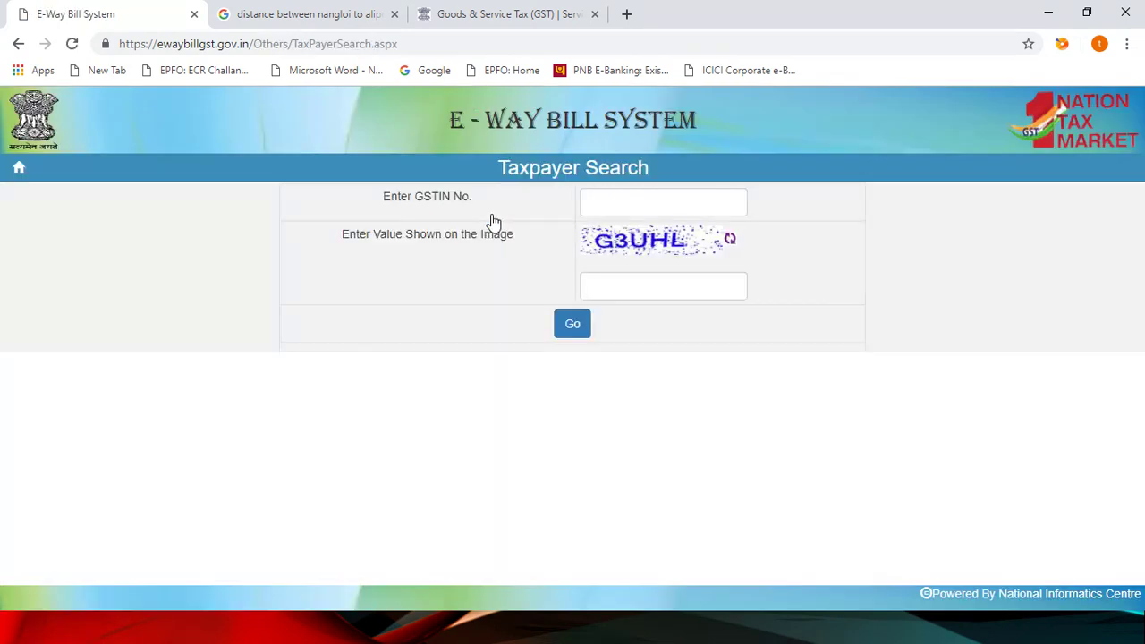
{"action": "left_click", "coordinate": [605, 200]}
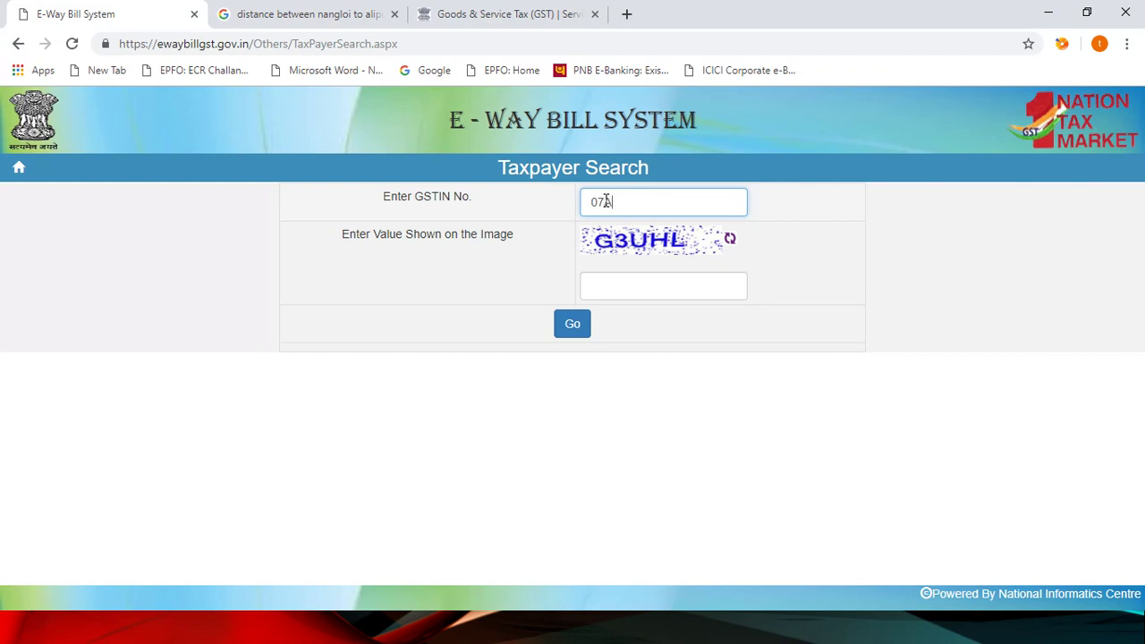
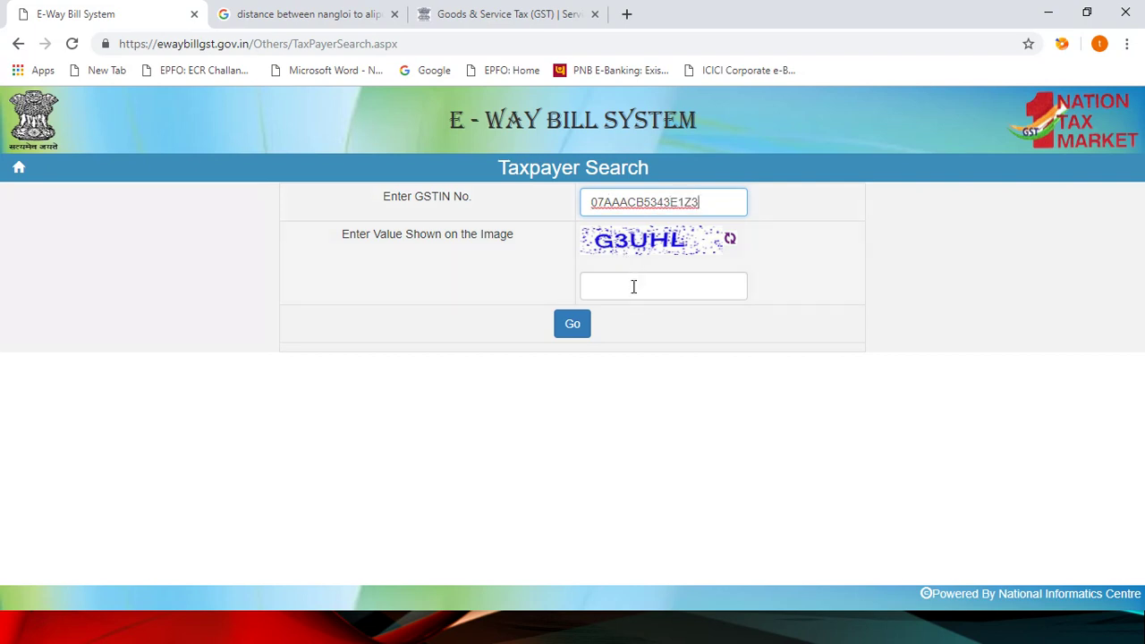
Step: Look up the taxpayer's GSTIN with the captcha, returning BALLARPUR INDUSTRIES LTD., Delhi, Active
{"action": "left_click", "coordinate": [633, 286]}
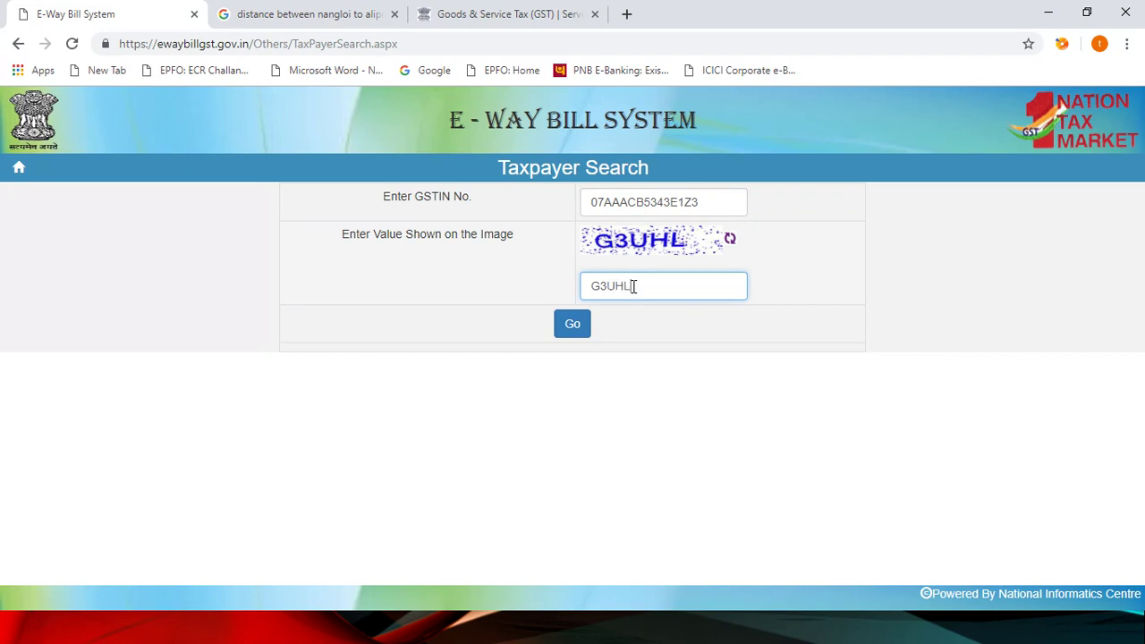
{"action": "left_click", "coordinate": [569, 331]}
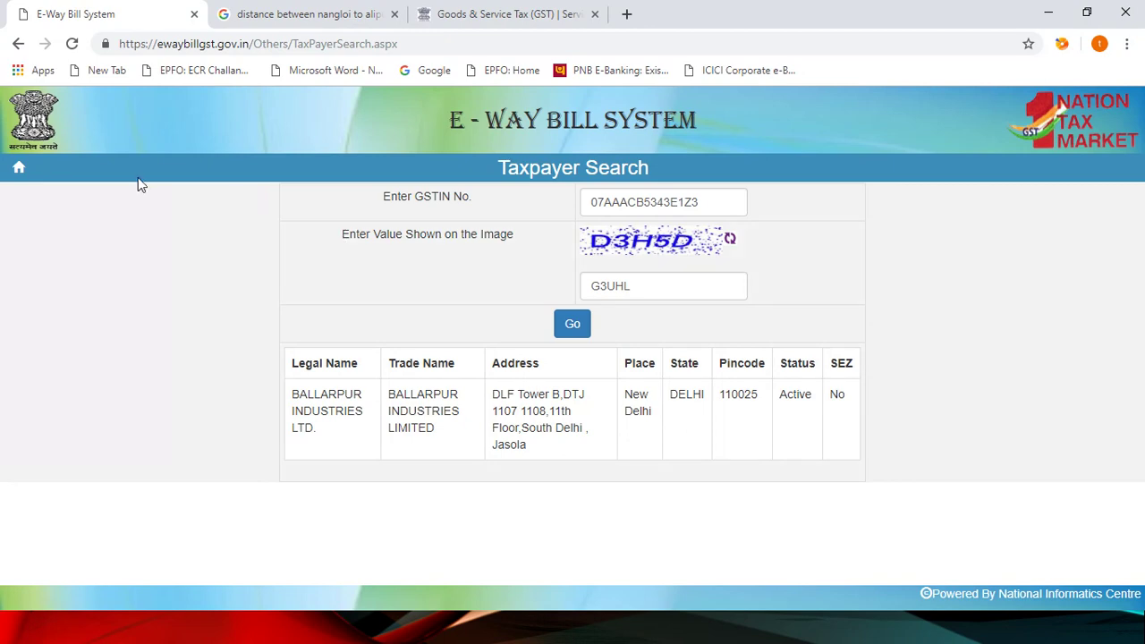
Step: Return home, dismiss the login box, and view the Transporters Search form
{"action": "left_click", "coordinate": [19, 167]}
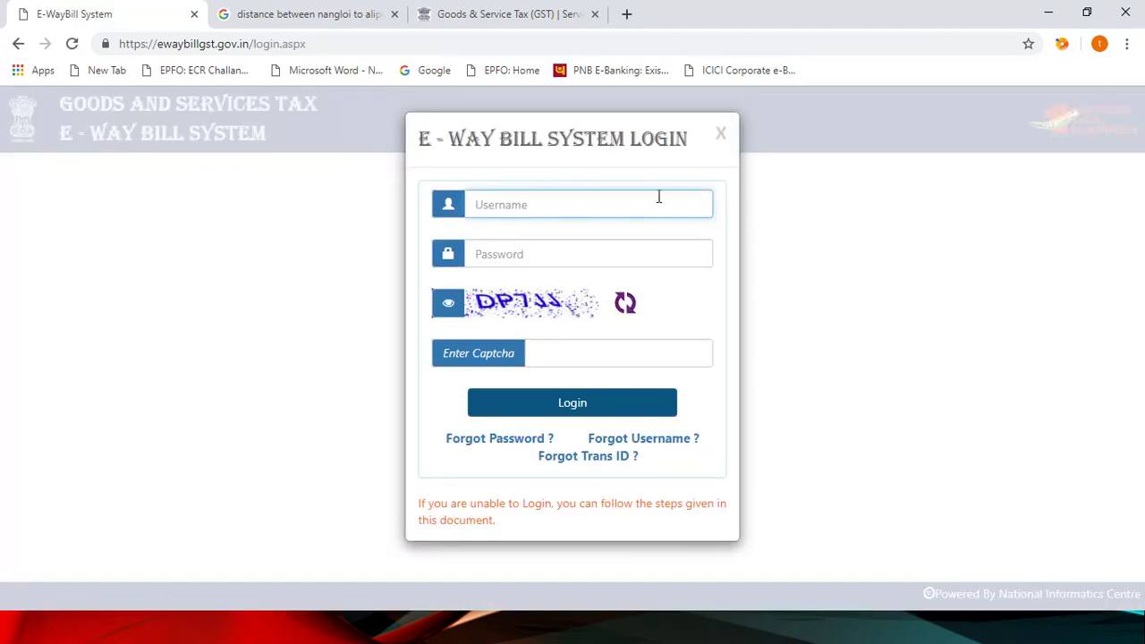
{"action": "left_click", "coordinate": [721, 134]}
{"action": "mouse_move", "coordinate": [518, 192]}
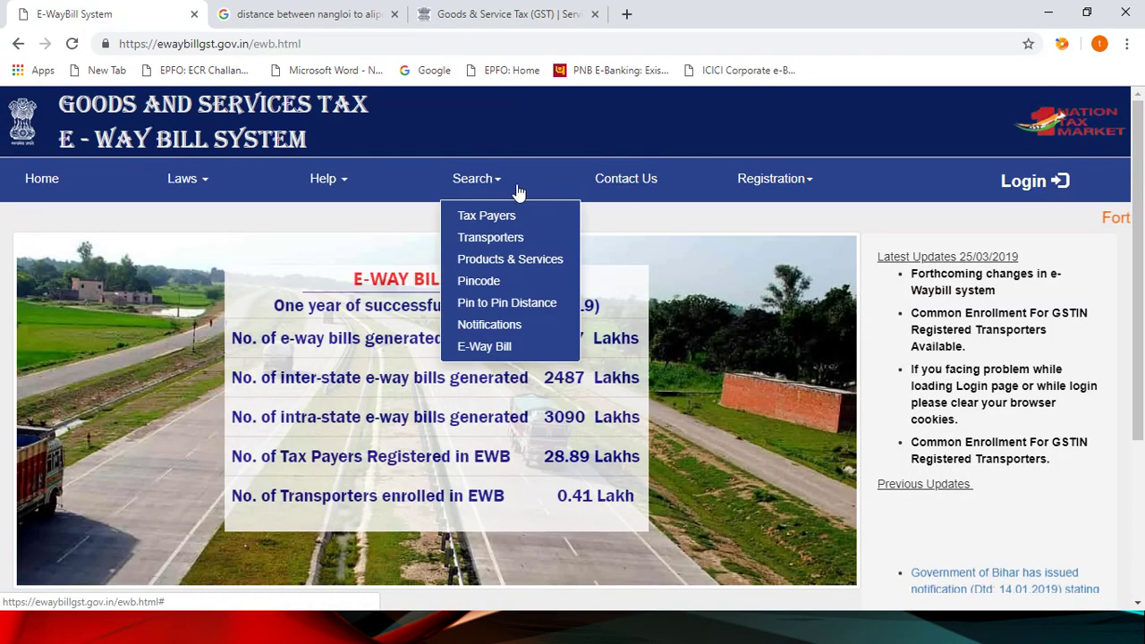
{"action": "left_click", "coordinate": [499, 238]}
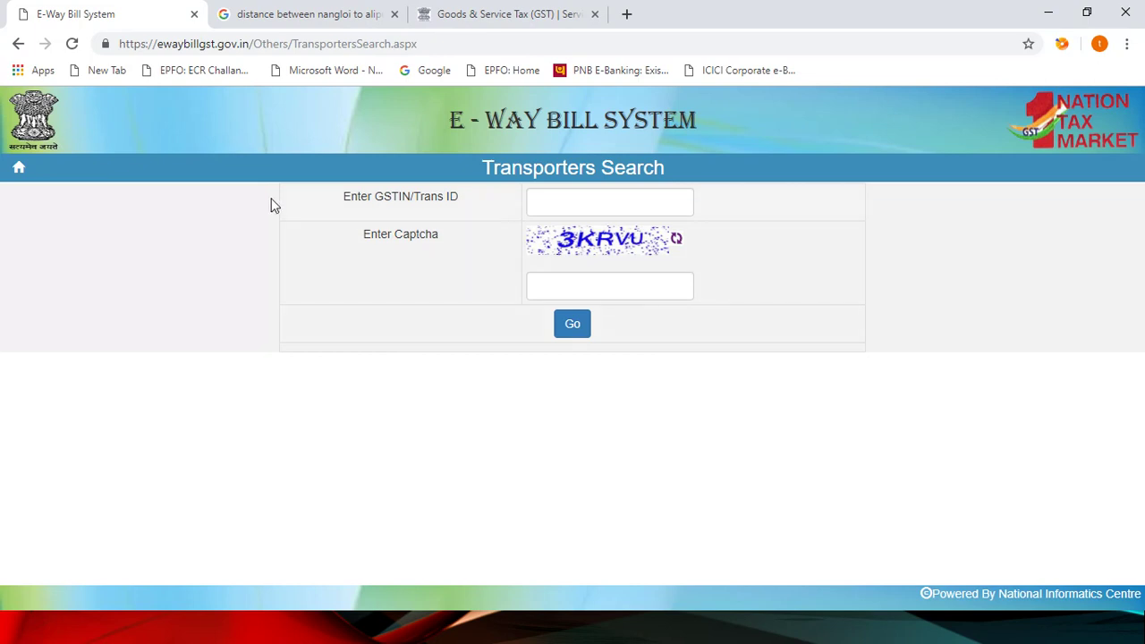
Step: Go back home past the login box and bring up the Search tools list
{"action": "left_click", "coordinate": [19, 172]}
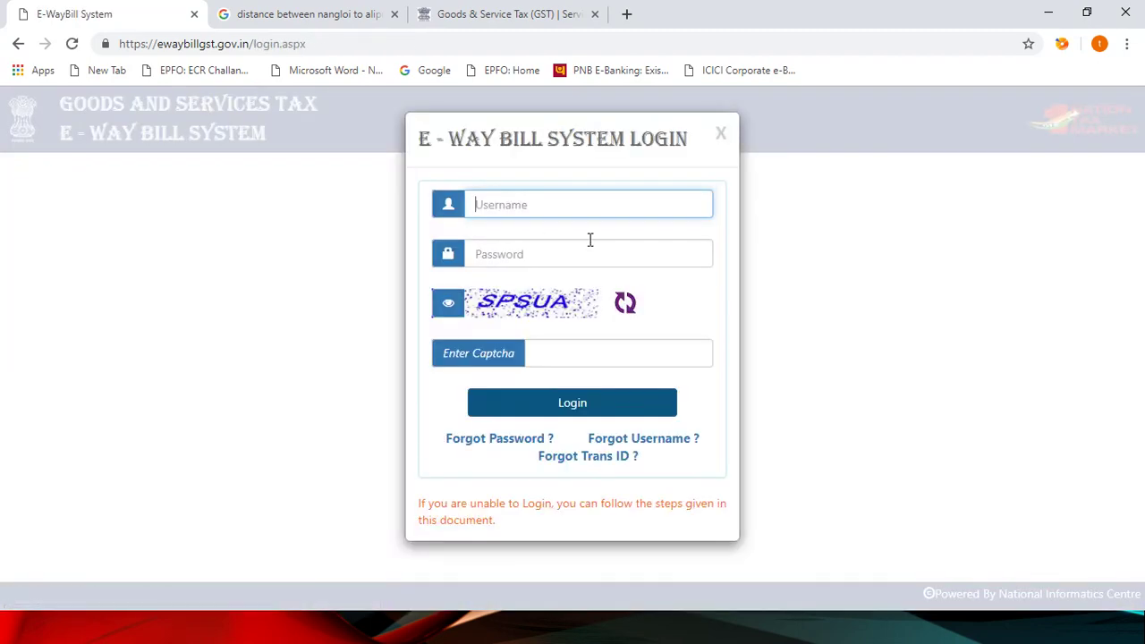
{"action": "left_click", "coordinate": [721, 136]}
{"action": "left_click", "coordinate": [481, 179]}
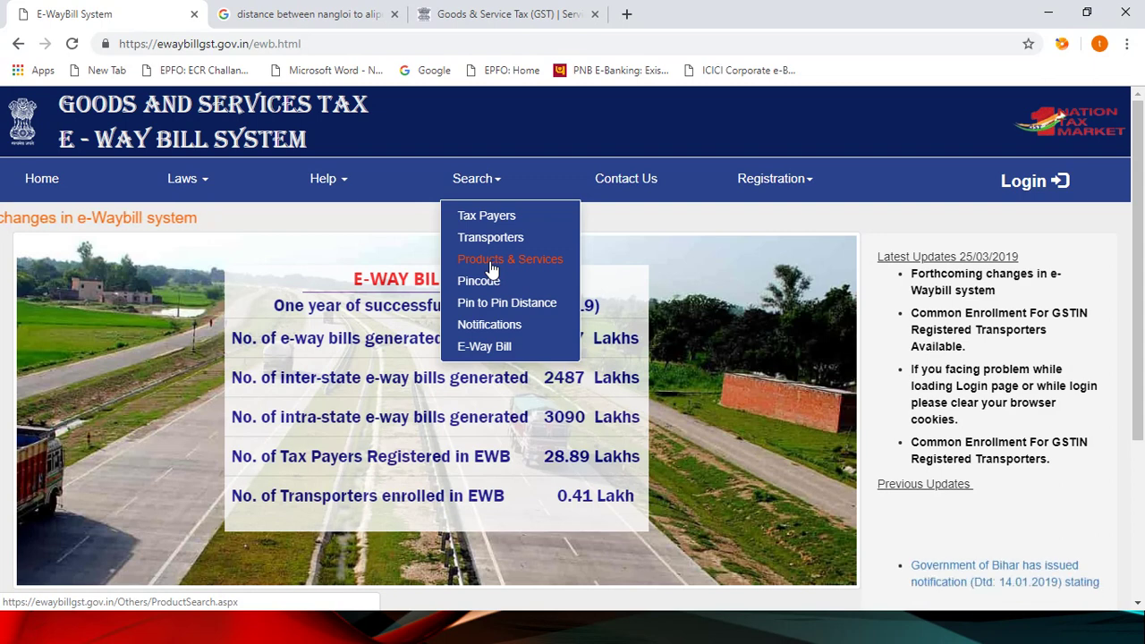
Step: Search HSN code 7214 in Products & Services, finding chapter 72 iron or non-alloy steel bars
{"action": "left_click", "coordinate": [491, 269]}
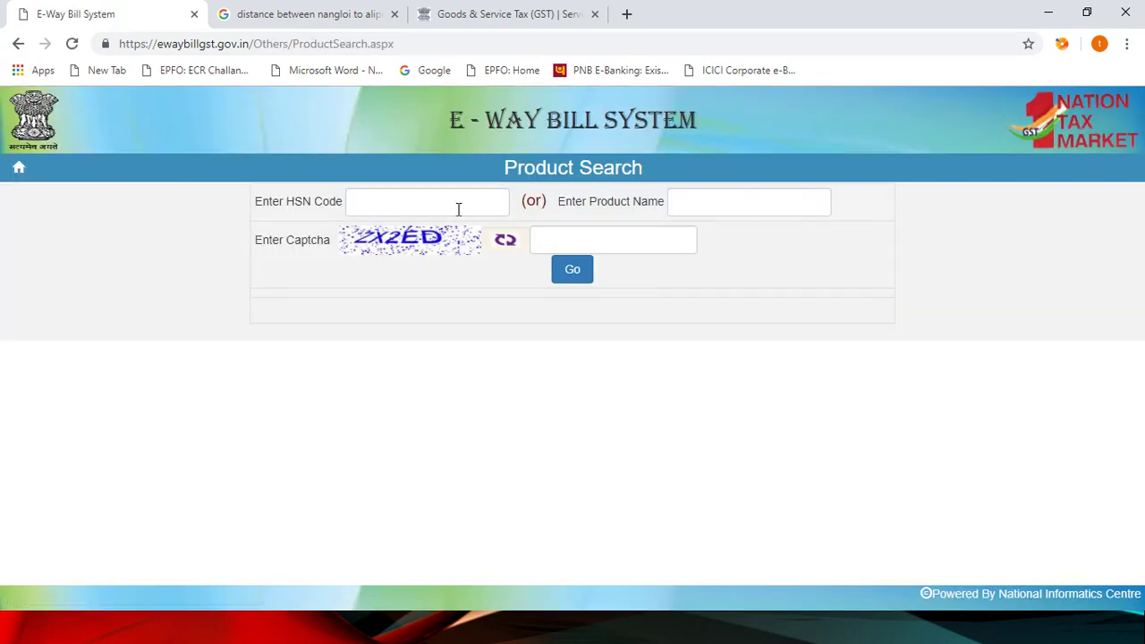
{"action": "left_click", "coordinate": [458, 209]}
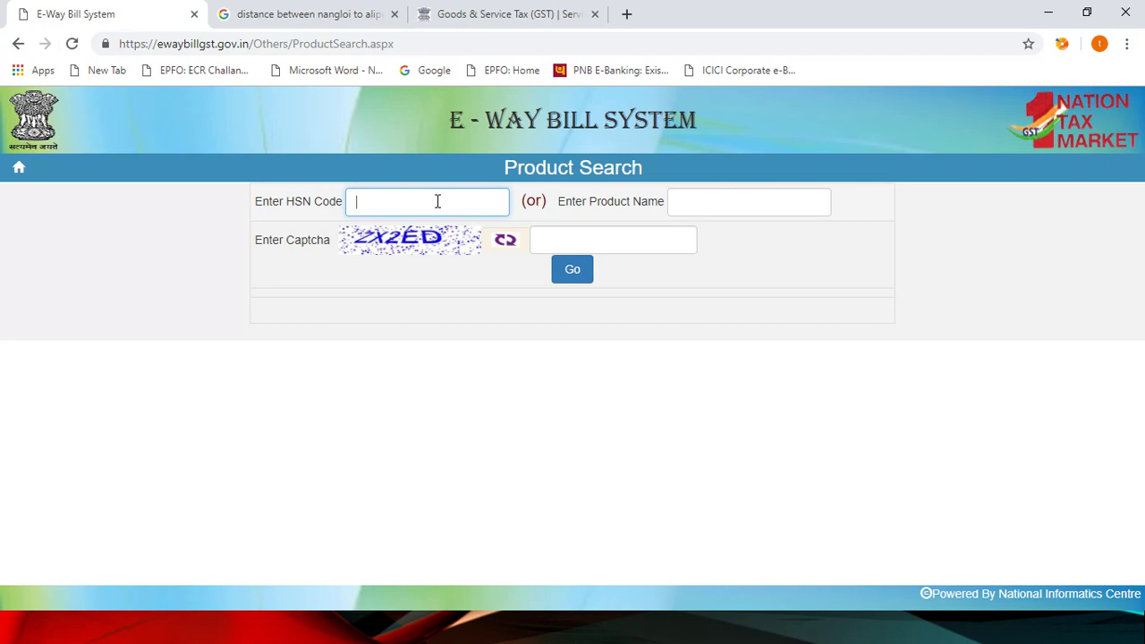
{"action": "type", "text": "7214"}
{"action": "left_click", "coordinate": [592, 240]}
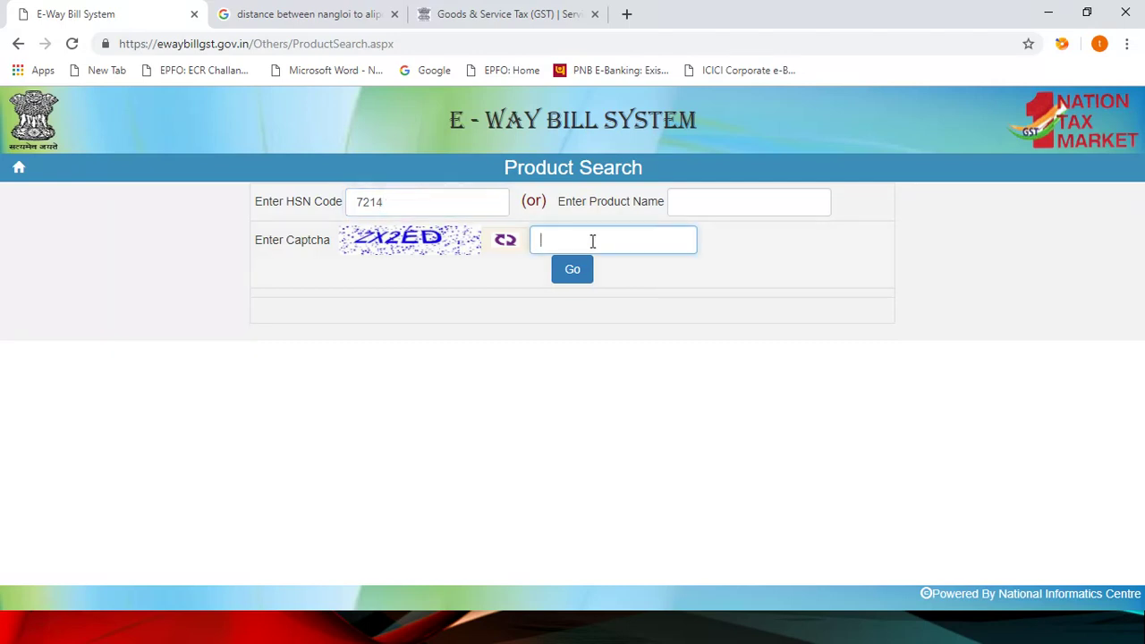
{"action": "type", "text": "ZX2ED"}
{"action": "left_click", "coordinate": [573, 272]}
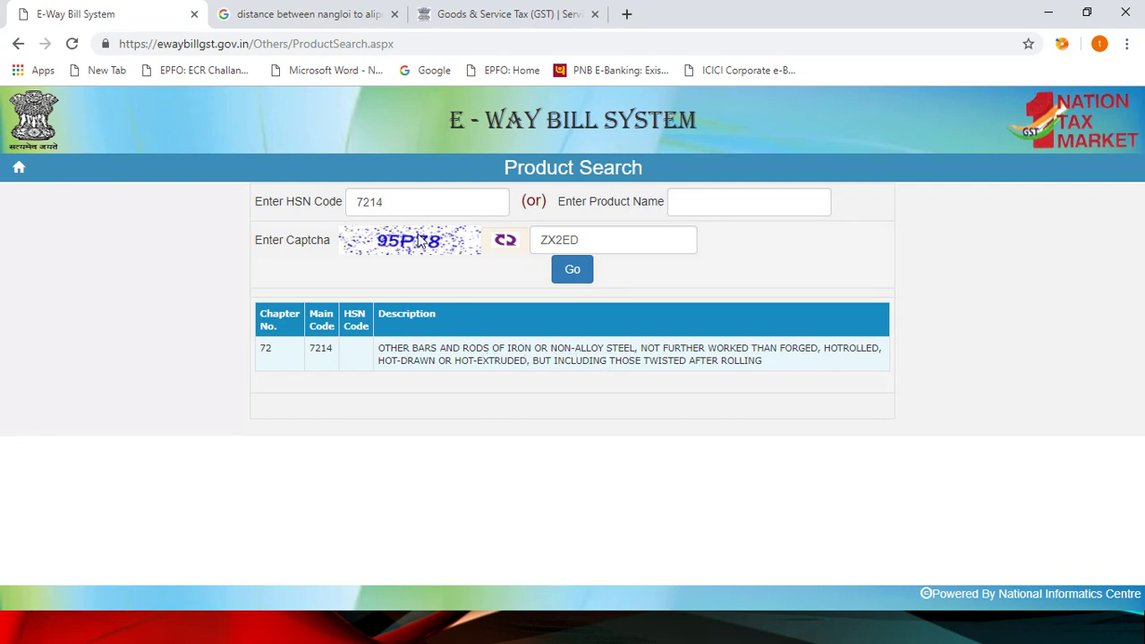
{"action": "left_click", "coordinate": [406, 207]}
Step: Clear the HSN code and search by product name LIFT with a fresh captcha
{"action": "key", "text": "BackSpace"}
{"action": "key", "text": "BackSpace"}
{"action": "key", "text": "BackSpace"}
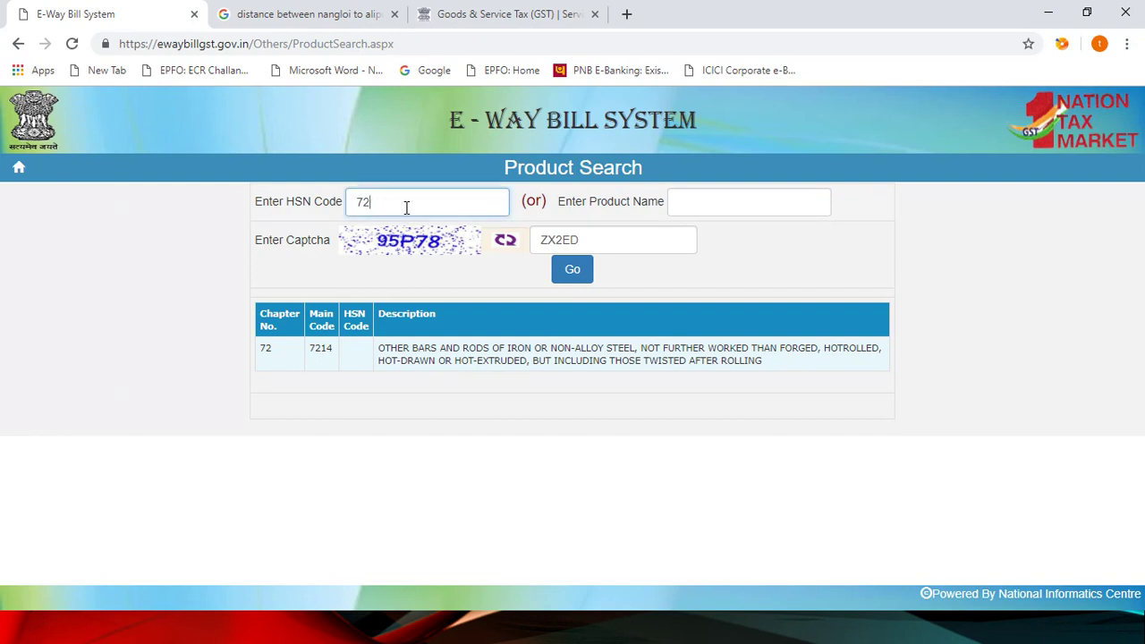
{"action": "key", "text": "BackSpace"}
{"action": "left_click", "coordinate": [677, 204]}
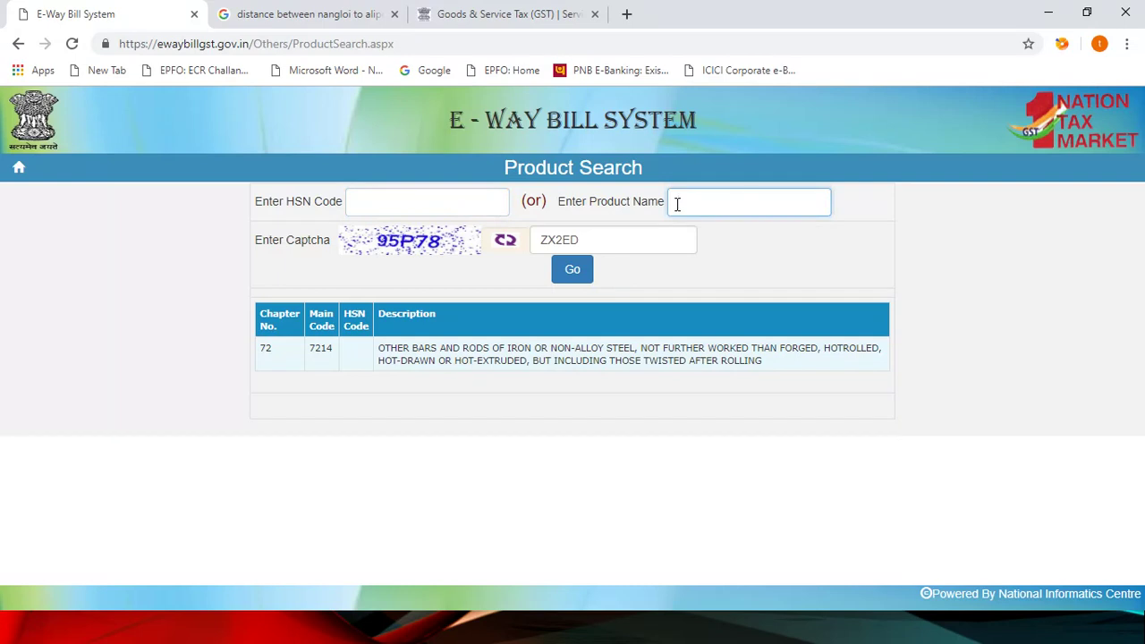
{"action": "type", "text": "LIFT"}
{"action": "left_click", "coordinate": [607, 243]}
{"action": "key", "text": "BackSpace"}
{"action": "key", "text": "BackSpace"}
{"action": "key", "text": "BackSpace"}
{"action": "key", "text": "BackSpace"}
{"action": "key", "text": "BackSpace"}
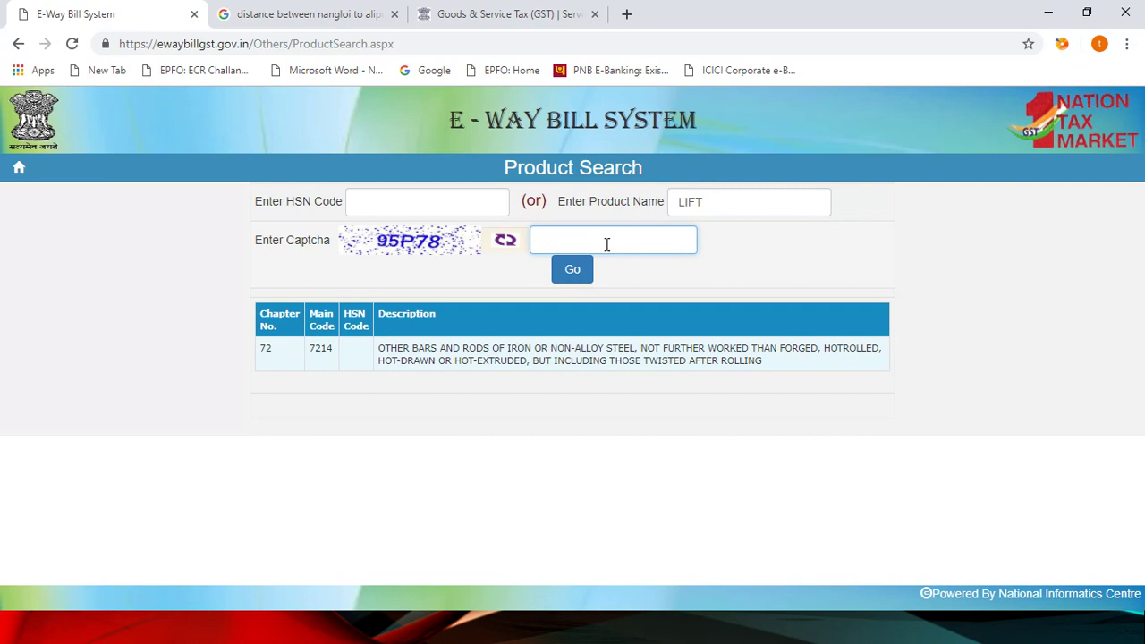
{"action": "type", "text": "95P78"}
{"action": "double_click", "coordinate": [606, 244]}
{"action": "left_click", "coordinate": [575, 279]}
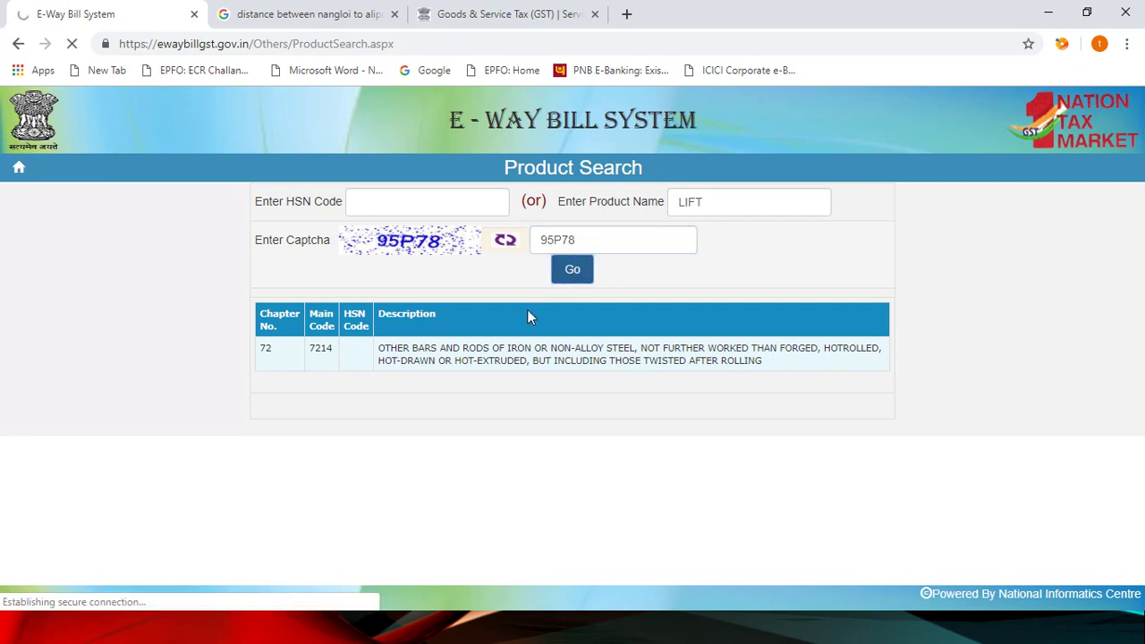
{"action": "left_click", "coordinate": [575, 275]}
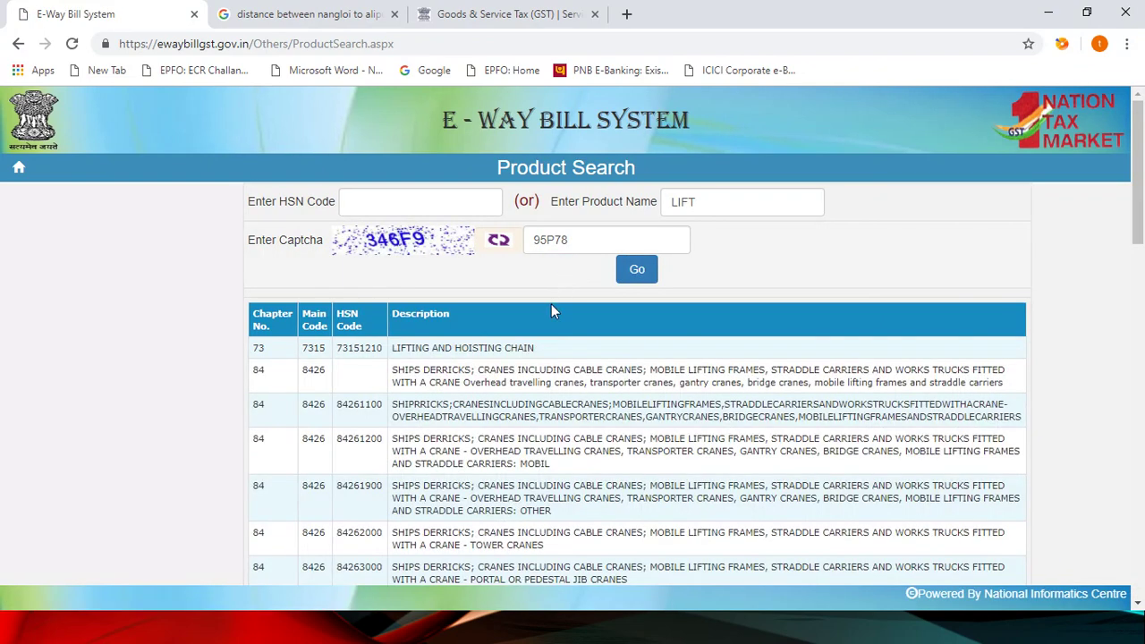
Step: Review the LIFT results, from 73151210 lifting chain to chapter 84 cranes, then return to HSN Code
{"action": "scroll", "coordinate": [546, 315], "scroll_direction": "down", "scroll_amount": 1}
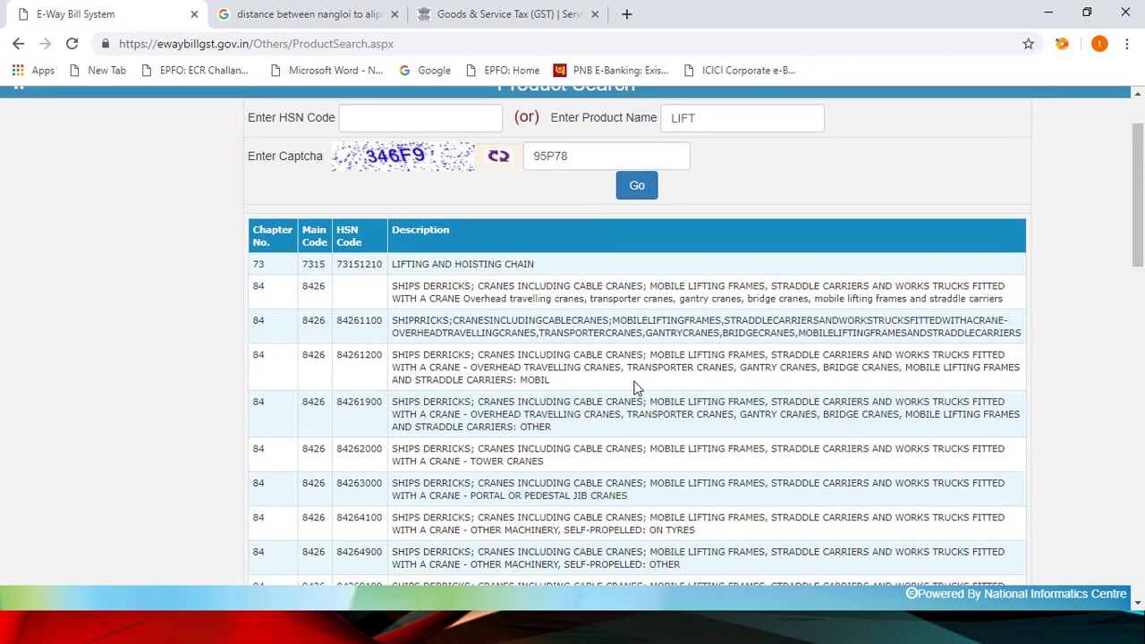
{"action": "scroll", "coordinate": [636, 387], "scroll_direction": "down", "scroll_amount": 3}
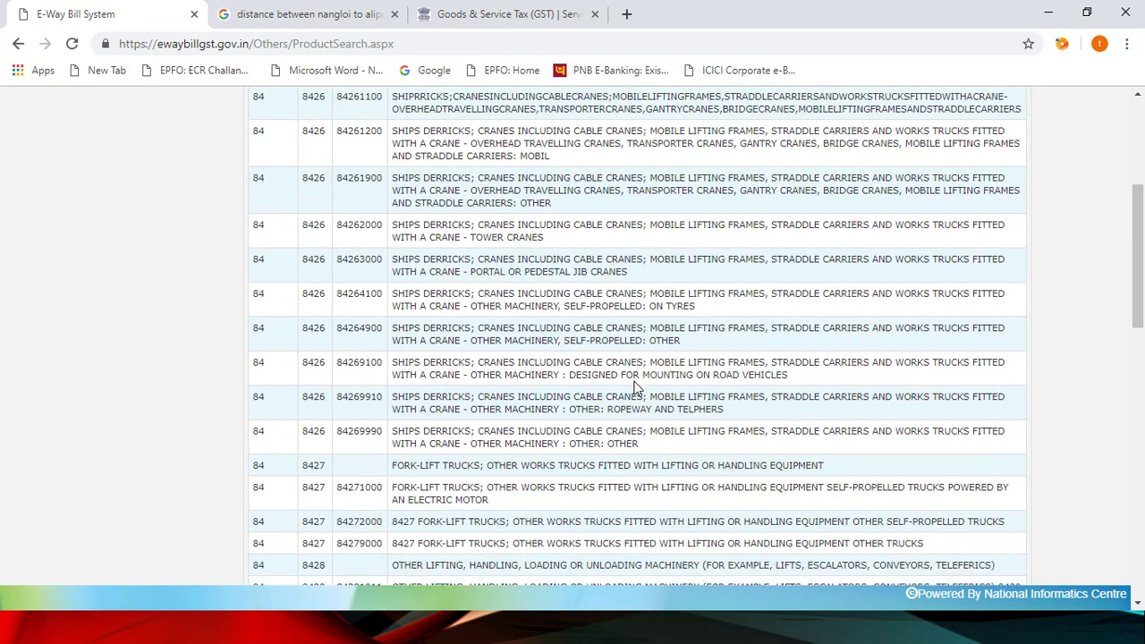
{"action": "scroll", "coordinate": [636, 387], "scroll_direction": "down", "scroll_amount": 5}
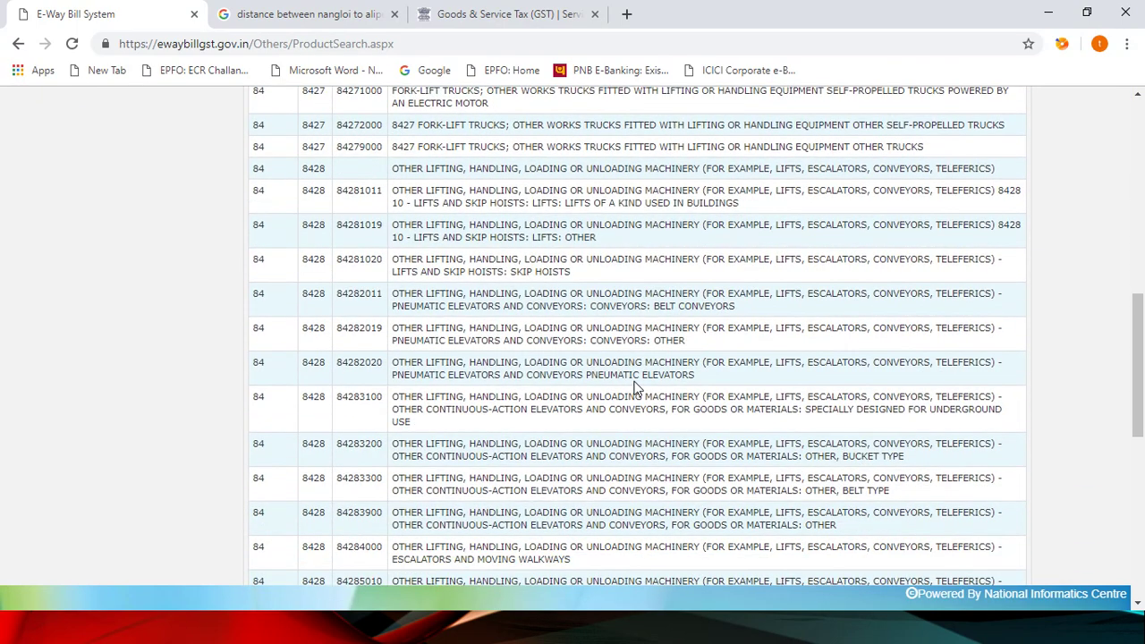
{"action": "scroll", "coordinate": [636, 387], "scroll_direction": "down", "scroll_amount": 3}
{"action": "scroll", "coordinate": [635, 382], "scroll_direction": "up", "scroll_amount": 4}
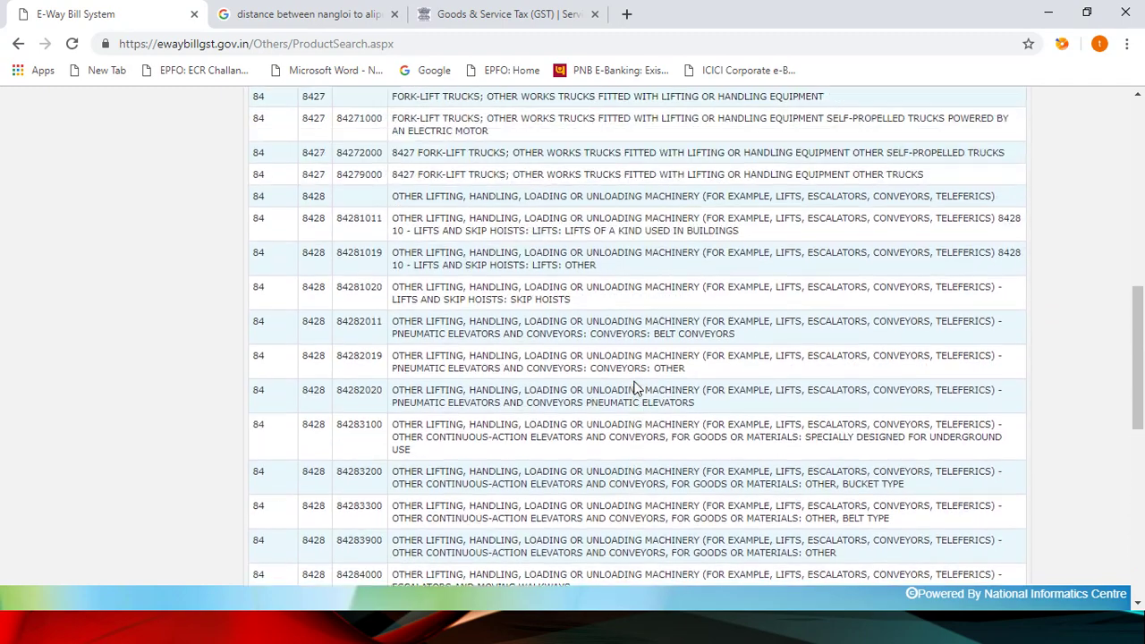
{"action": "scroll", "coordinate": [636, 382], "scroll_direction": "up", "scroll_amount": 2}
{"action": "scroll", "coordinate": [636, 381], "scroll_direction": "up", "scroll_amount": 5}
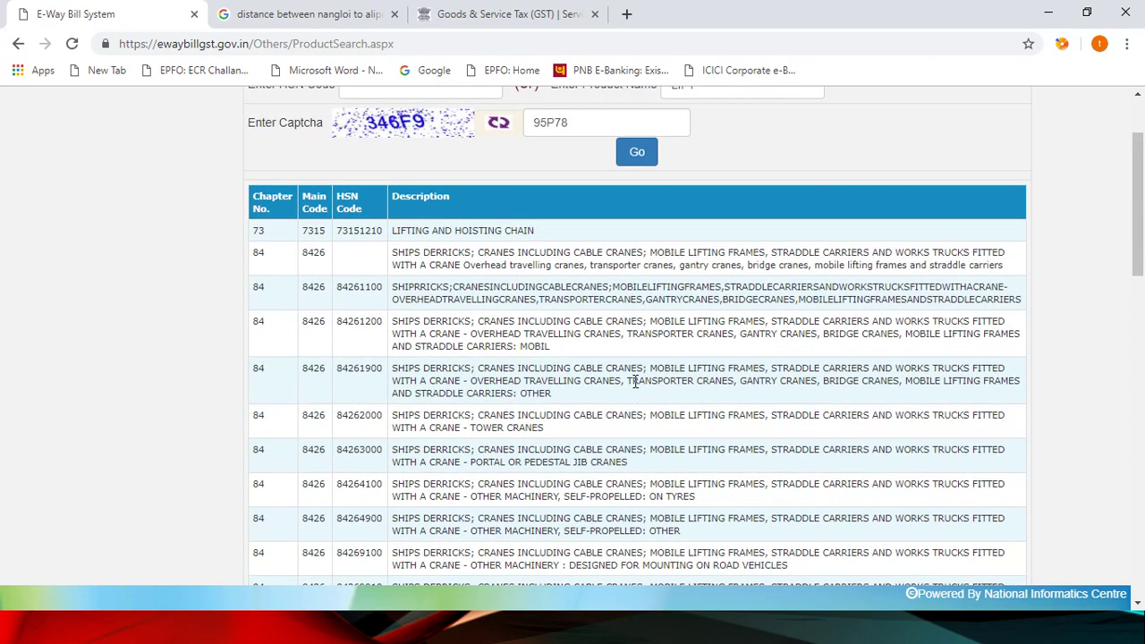
{"action": "scroll", "coordinate": [635, 382], "scroll_direction": "up", "scroll_amount": 2}
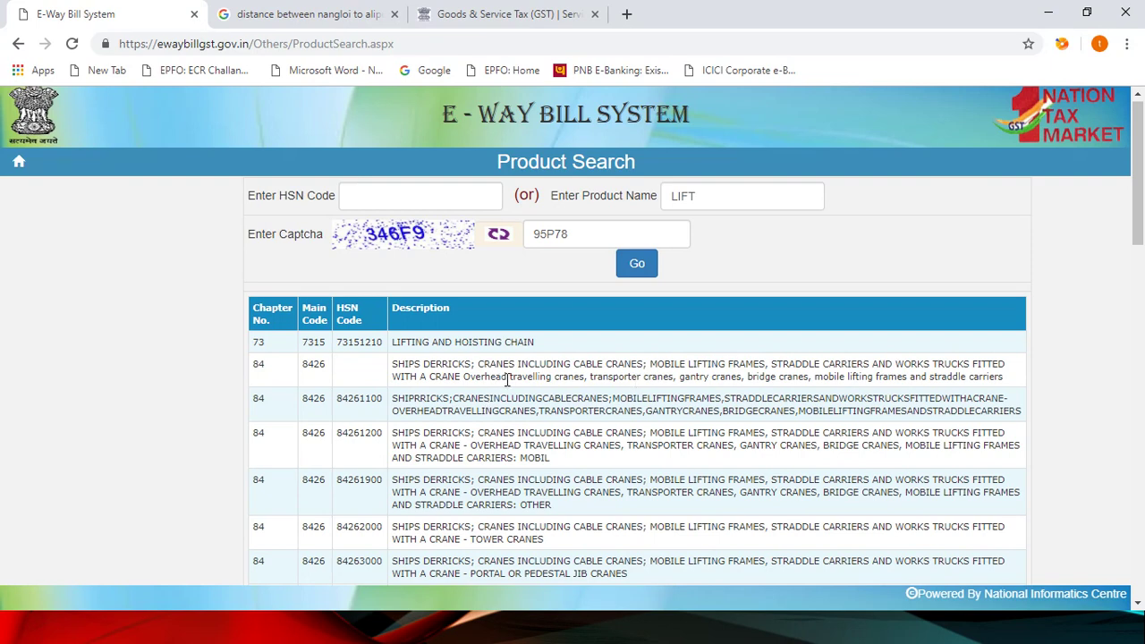
{"action": "scroll", "coordinate": [508, 380], "scroll_direction": "down", "scroll_amount": 2}
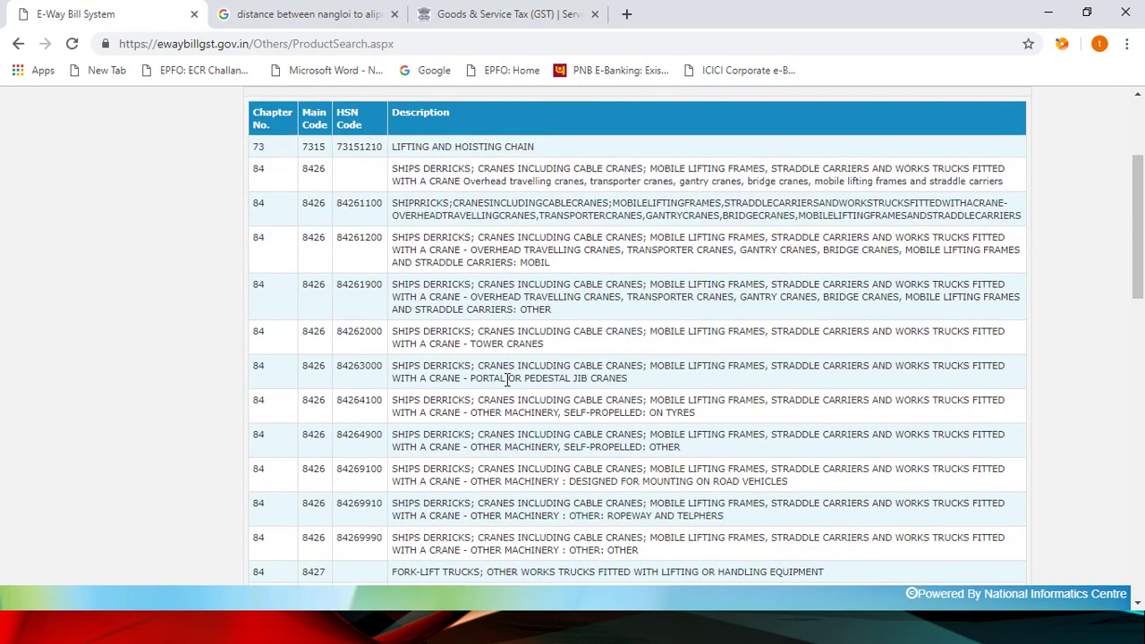
{"action": "scroll", "coordinate": [508, 379], "scroll_direction": "up", "scroll_amount": 2}
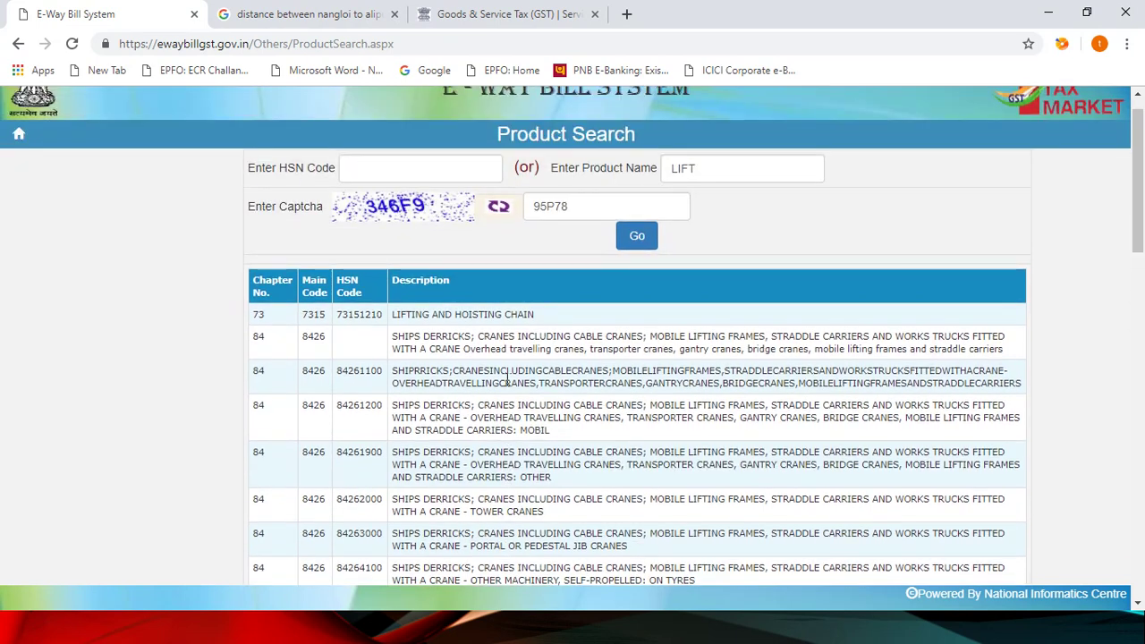
{"action": "left_click", "coordinate": [444, 176]}
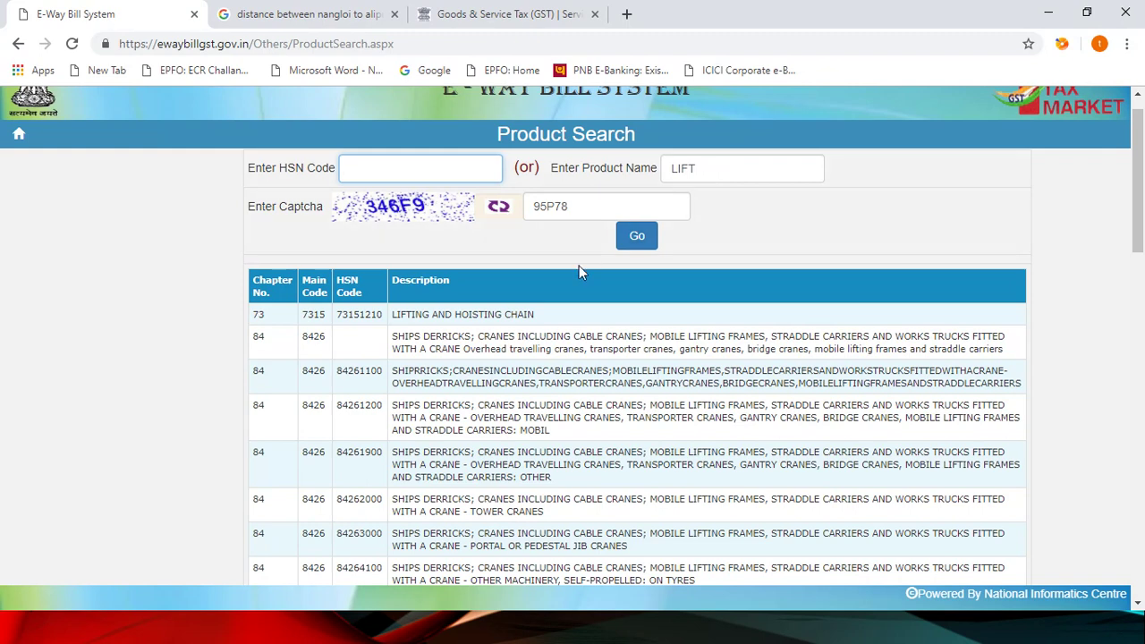
{"action": "scroll", "coordinate": [547, 315], "scroll_direction": "up", "scroll_amount": 1}
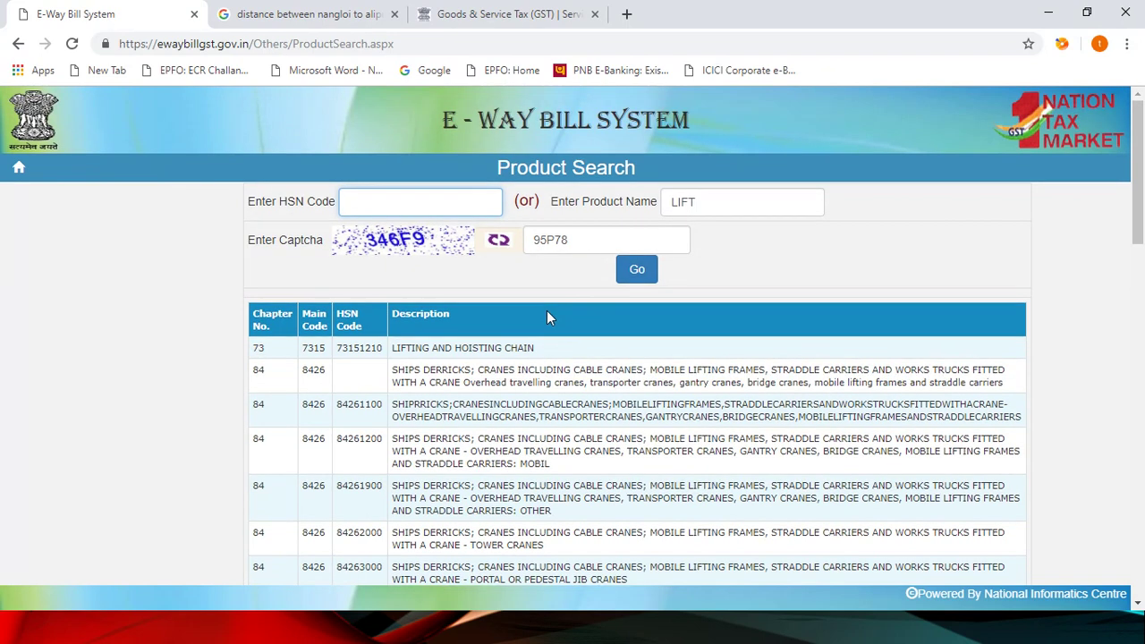
Step: Return home past the login prompt and open Search > Pincode
{"action": "left_click", "coordinate": [19, 167]}
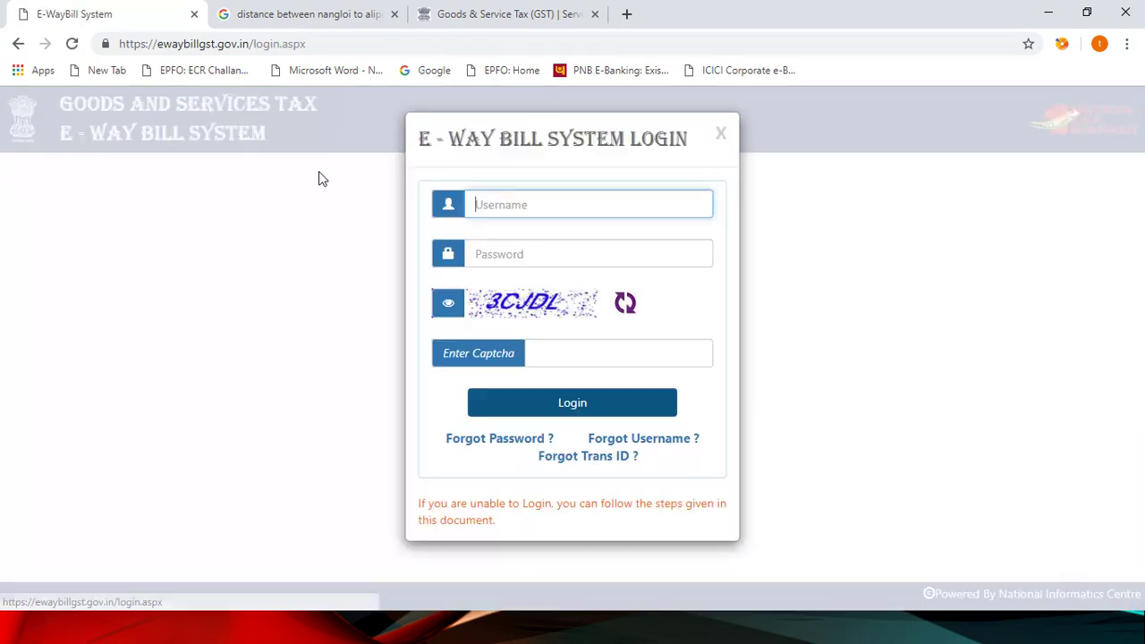
{"action": "left_click", "coordinate": [722, 136]}
{"action": "mouse_move", "coordinate": [542, 176]}
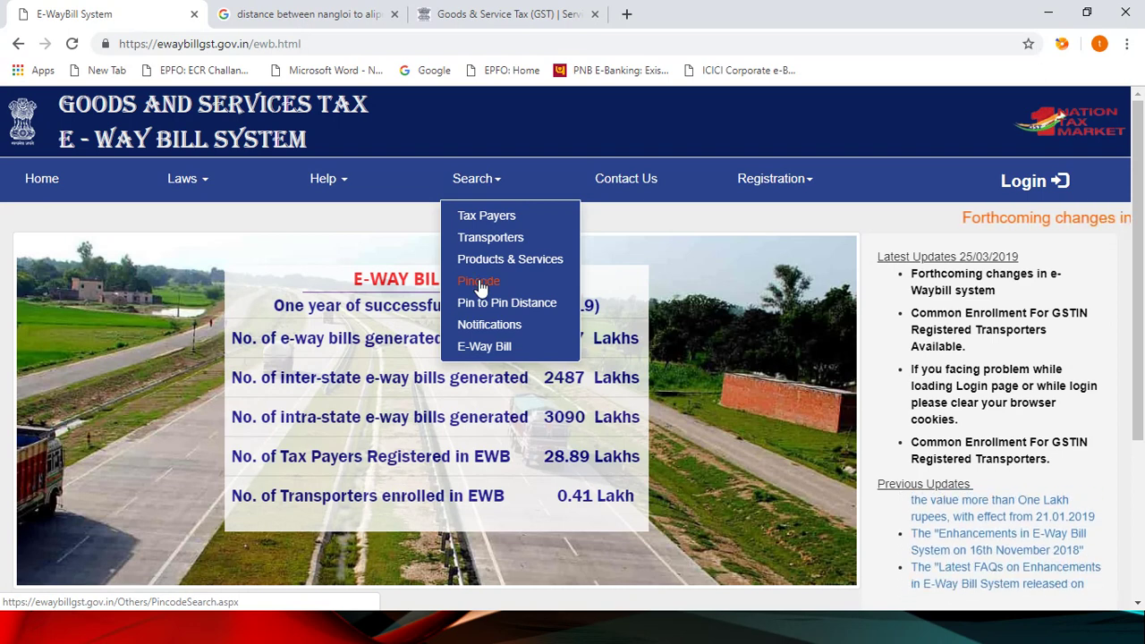
{"action": "left_click", "coordinate": [481, 281]}
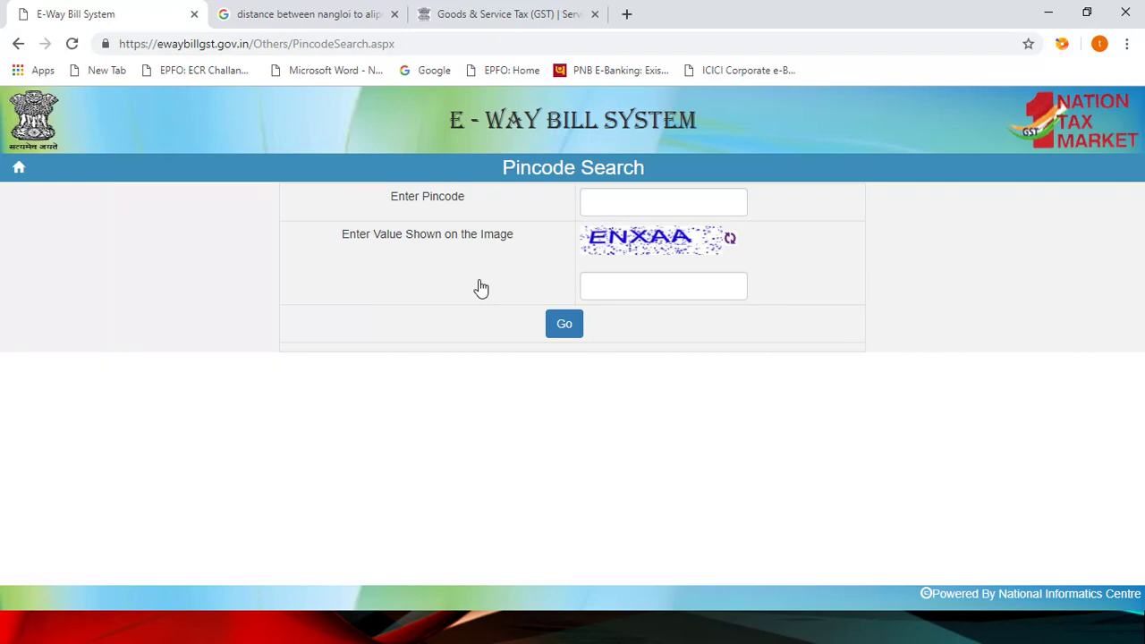
Step: Look up pincode 124501 with the captcha, which shows HARYANA
{"action": "left_click", "coordinate": [596, 204]}
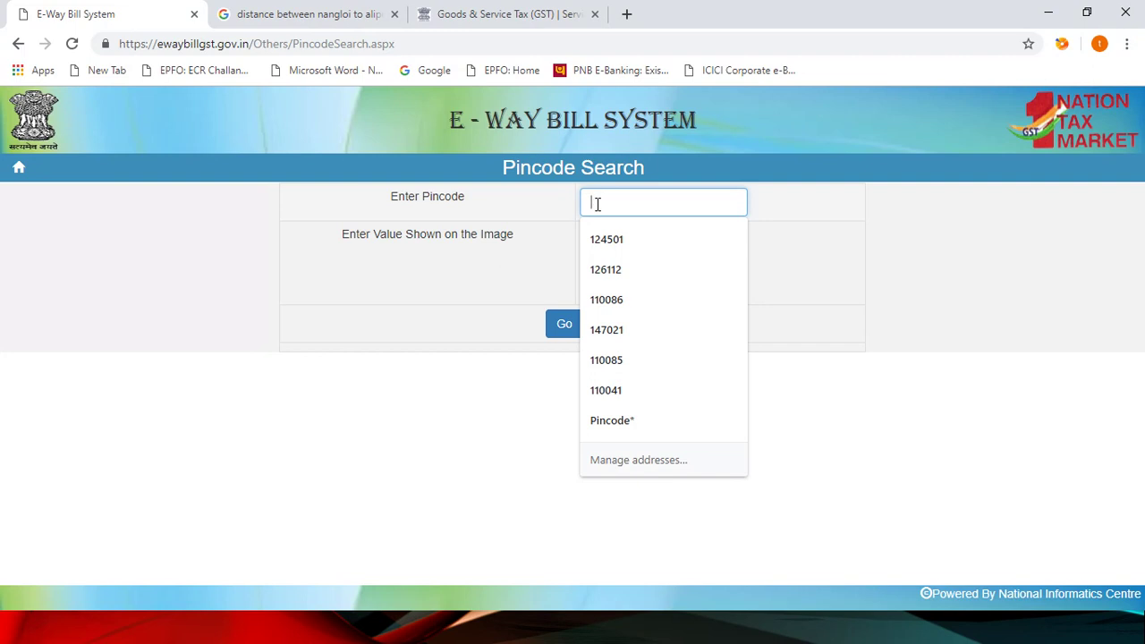
{"action": "left_click", "coordinate": [627, 238]}
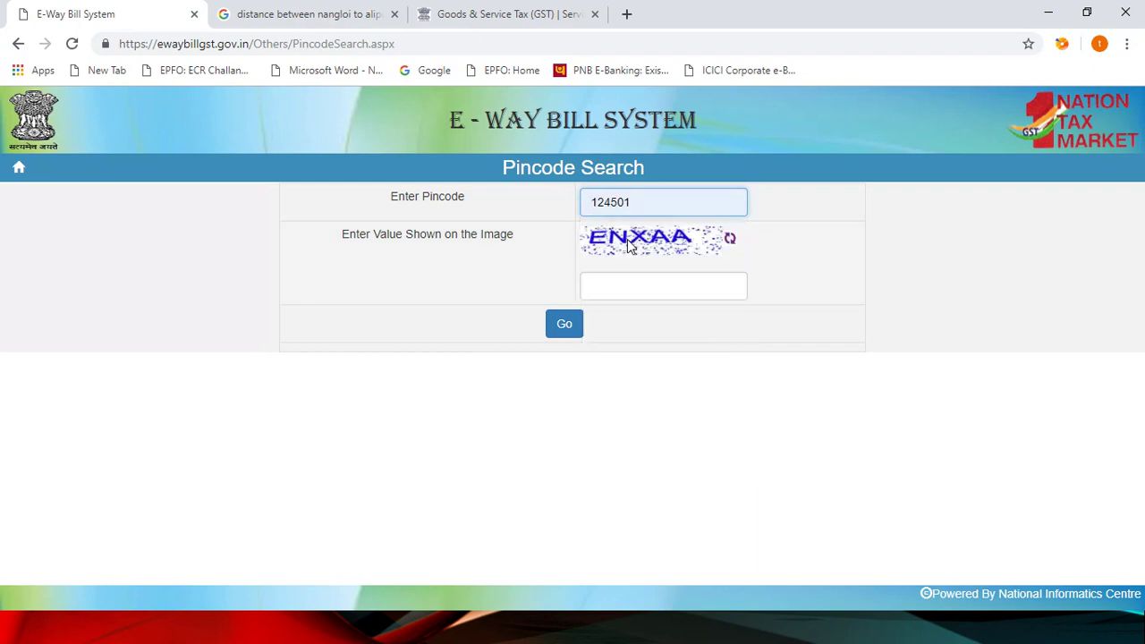
{"action": "left_click", "coordinate": [633, 288]}
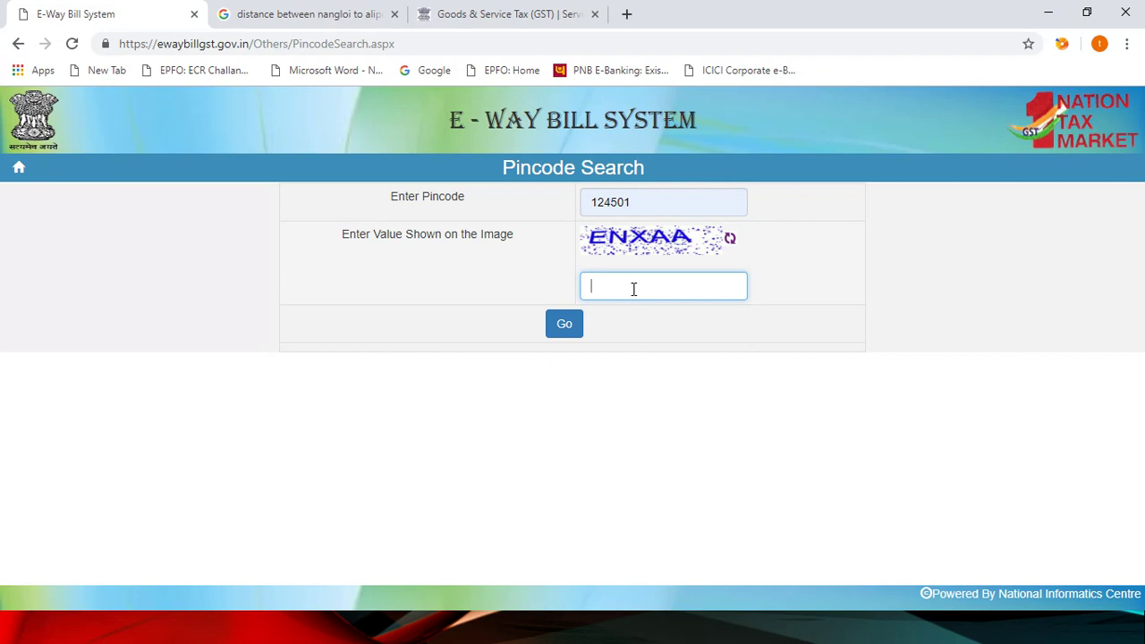
{"action": "type", "text": "ENXAA"}
{"action": "left_click", "coordinate": [561, 327]}
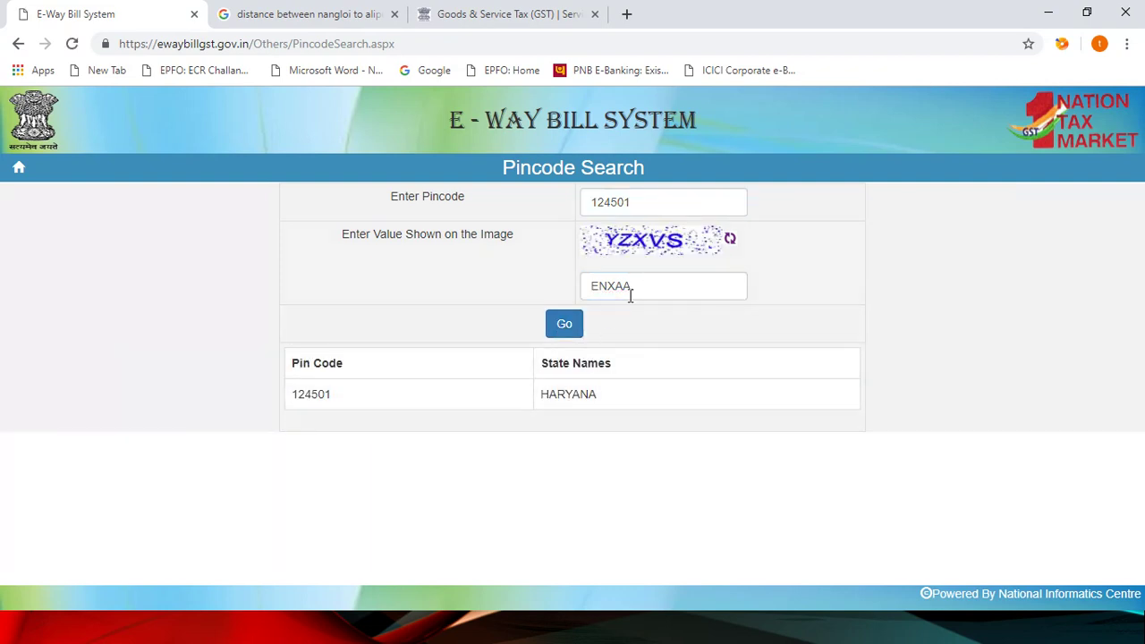
Step: Replace it with pincode 147021 and a new captcha, returning PUNJAB
{"action": "left_click", "coordinate": [640, 205]}
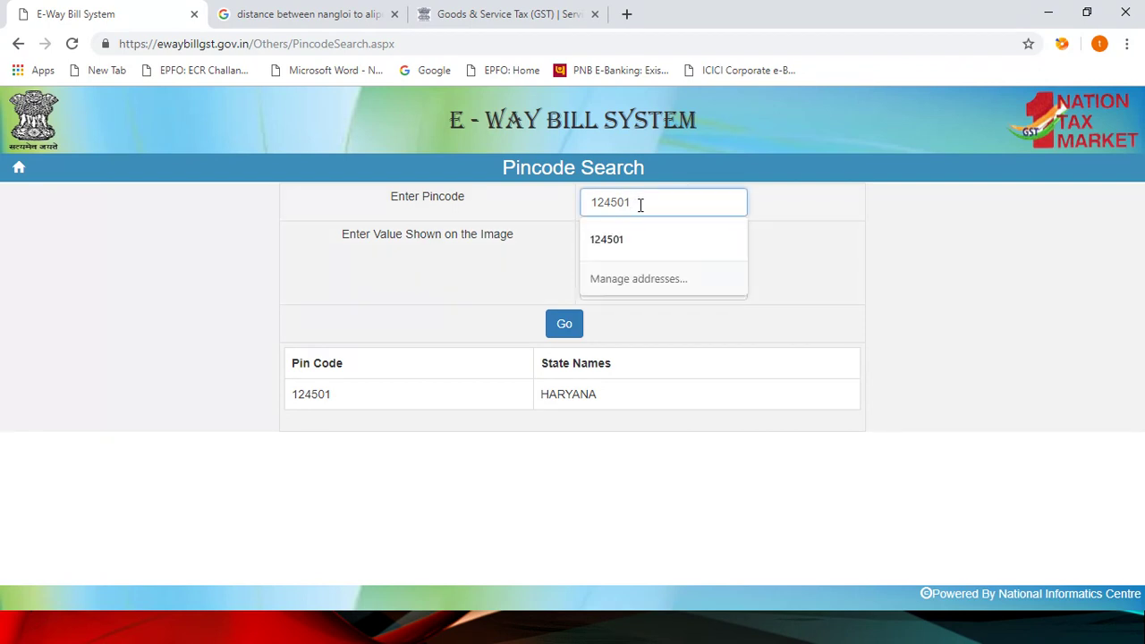
{"action": "key", "text": "BackSpace"}
{"action": "key", "text": "BackSpace"}
{"action": "key", "text": "BackSpace"}
{"action": "key", "text": "BackSpace"}
{"action": "key", "text": "BackSpace"}
{"action": "key", "text": "BackSpace"}
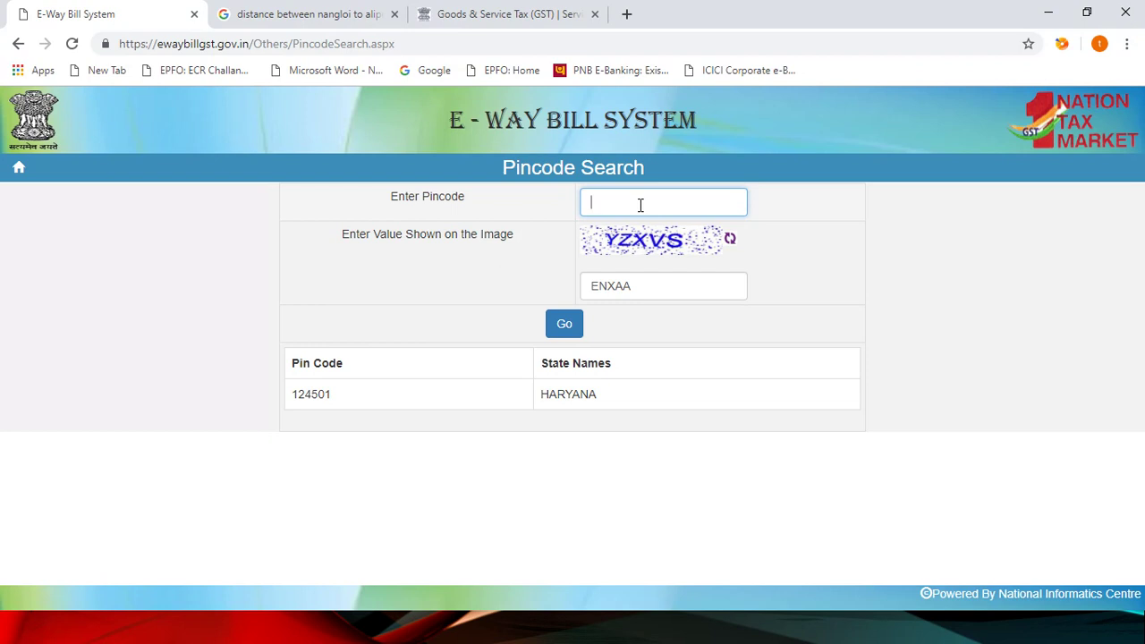
{"action": "type", "text": "4"}
{"action": "key", "text": "BackSpace"}
{"action": "type", "text": "147021"}
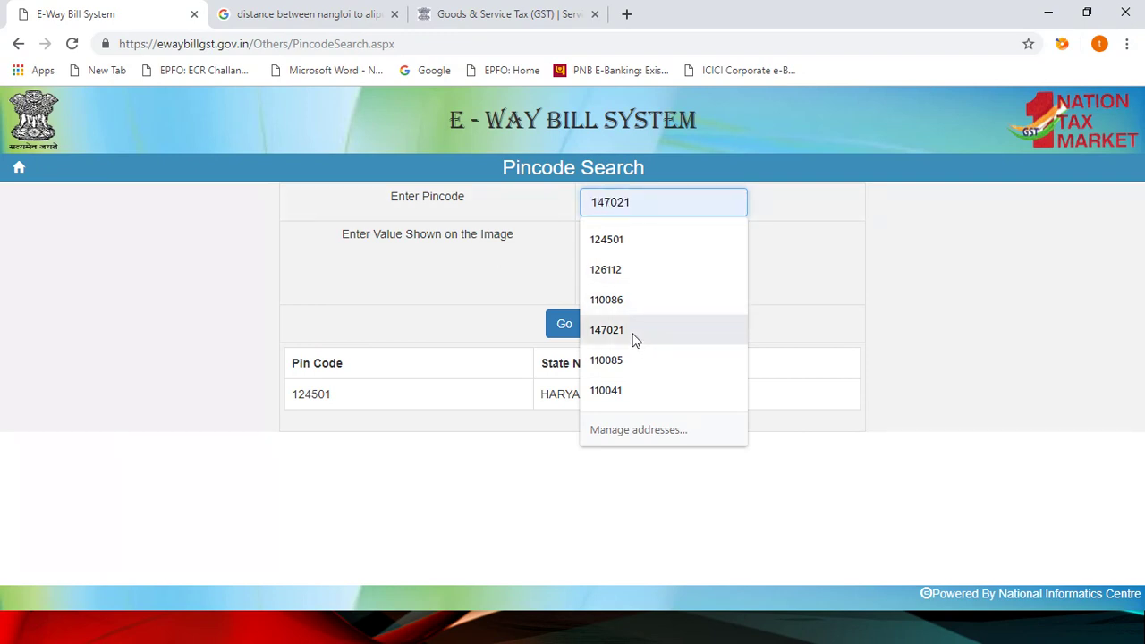
{"action": "left_click", "coordinate": [608, 330]}
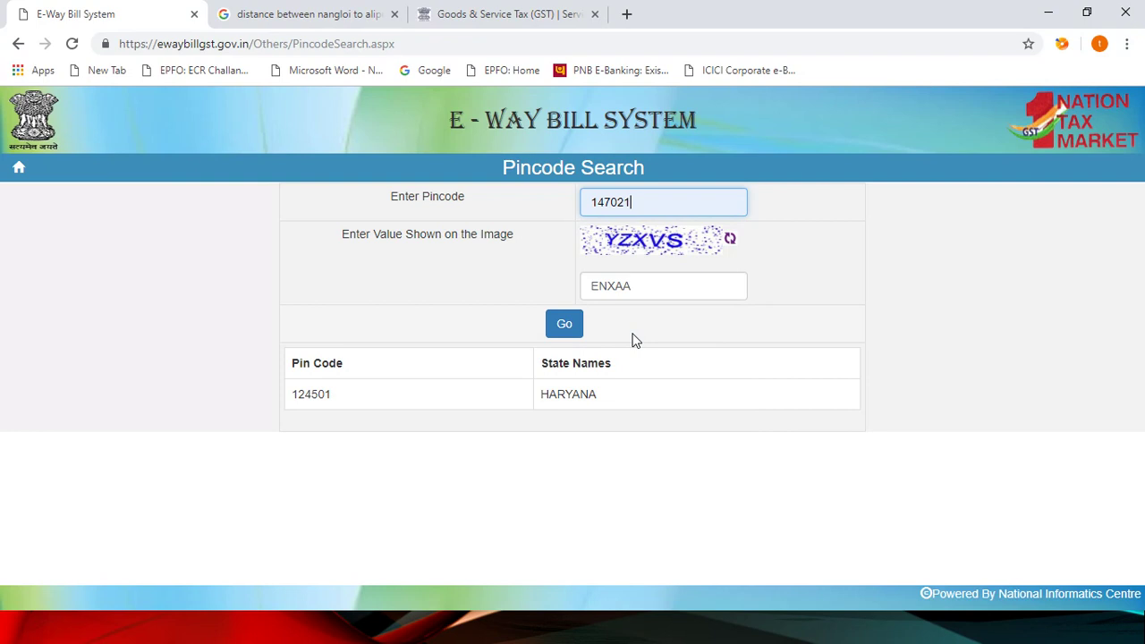
{"action": "left_click", "coordinate": [641, 284]}
{"action": "key", "text": "BackSpace"}
{"action": "key", "text": "BackSpace"}
{"action": "key", "text": "BackSpace"}
{"action": "key", "text": "BackSpace"}
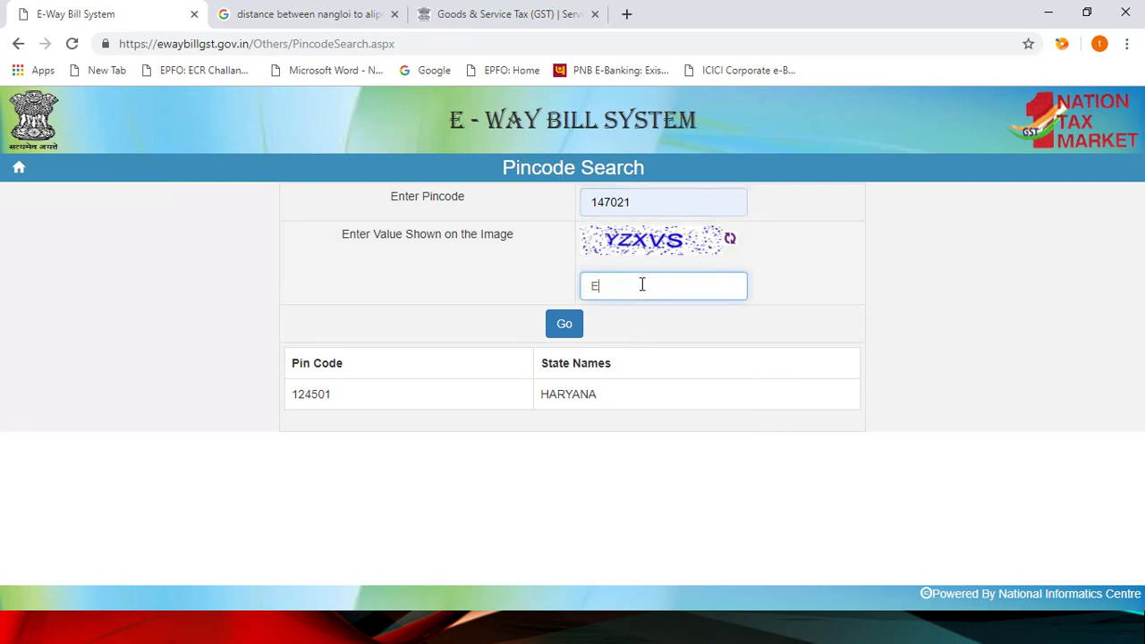
{"action": "key", "text": "BackSpace"}
{"action": "type", "text": "YZXVS"}
{"action": "left_click", "coordinate": [566, 327]}
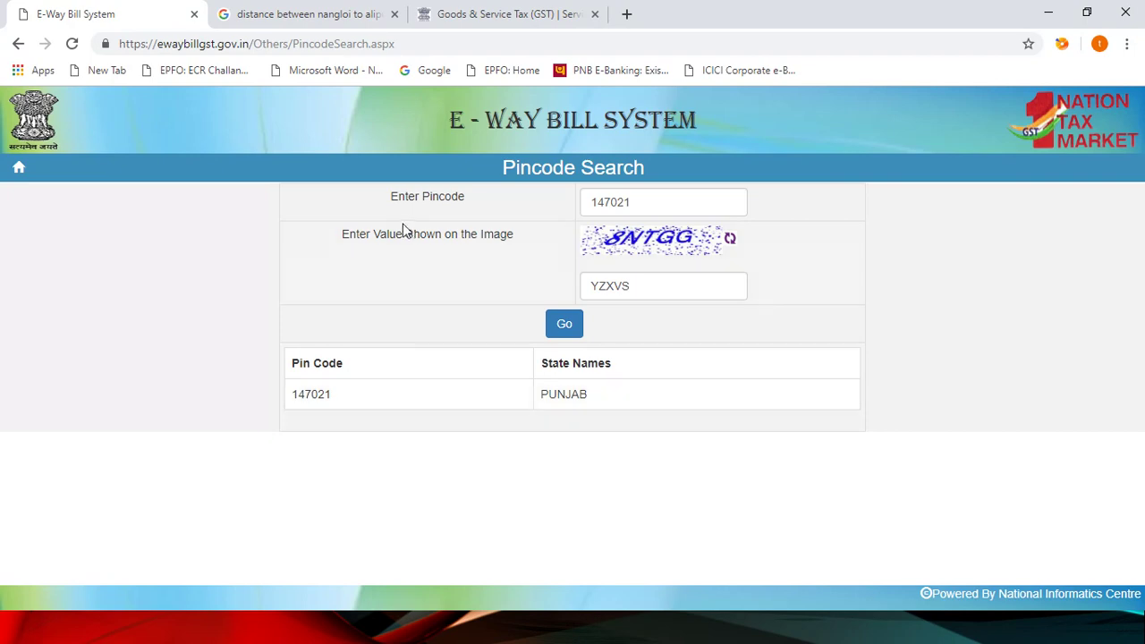
Step: Return home past the login prompt and open Search > Pin to Pin Distance
{"action": "left_click", "coordinate": [19, 170]}
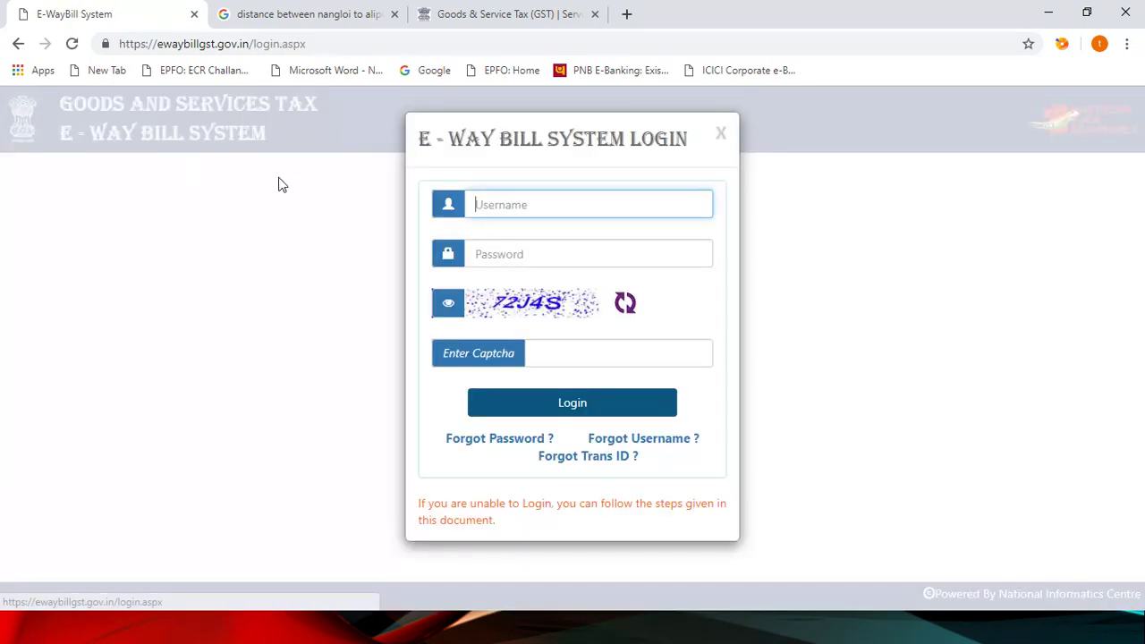
{"action": "left_click", "coordinate": [721, 136]}
{"action": "mouse_move", "coordinate": [554, 174]}
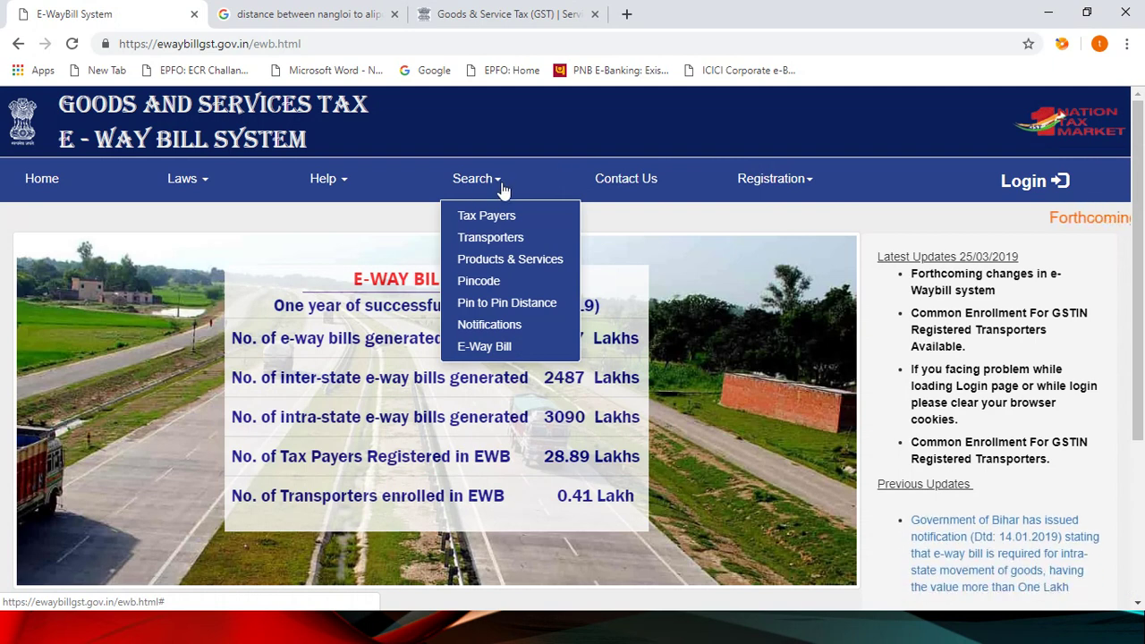
{"action": "left_click", "coordinate": [480, 304]}
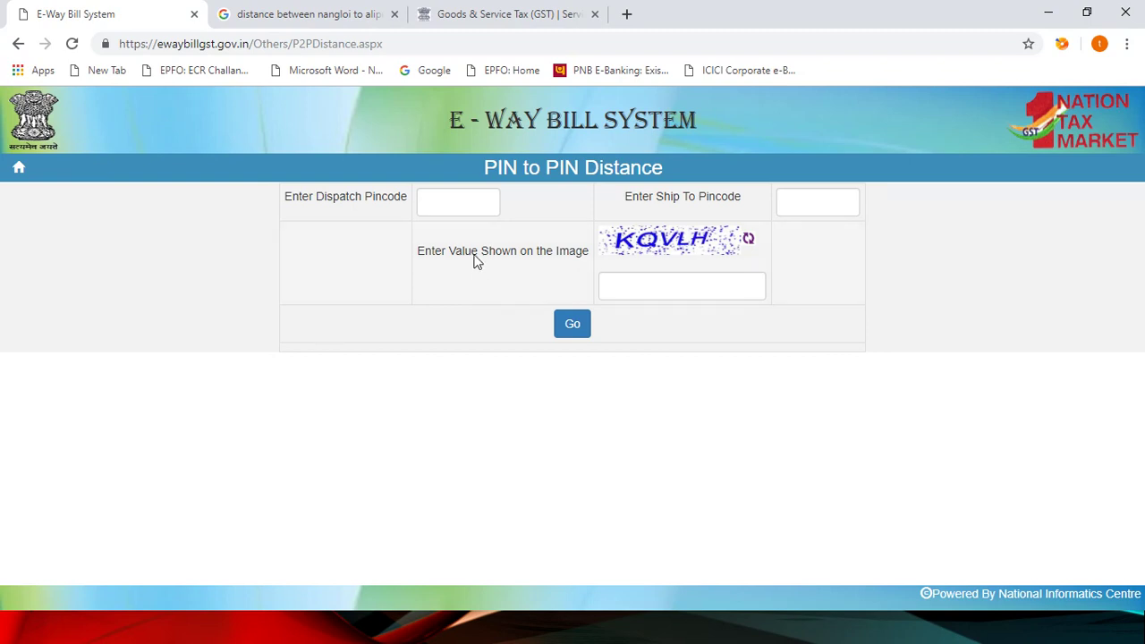
Step: Calculate the PIN to PIN distance from 110041 to 110036 with the captcha, giving about 31 Kms
{"action": "left_click", "coordinate": [467, 205]}
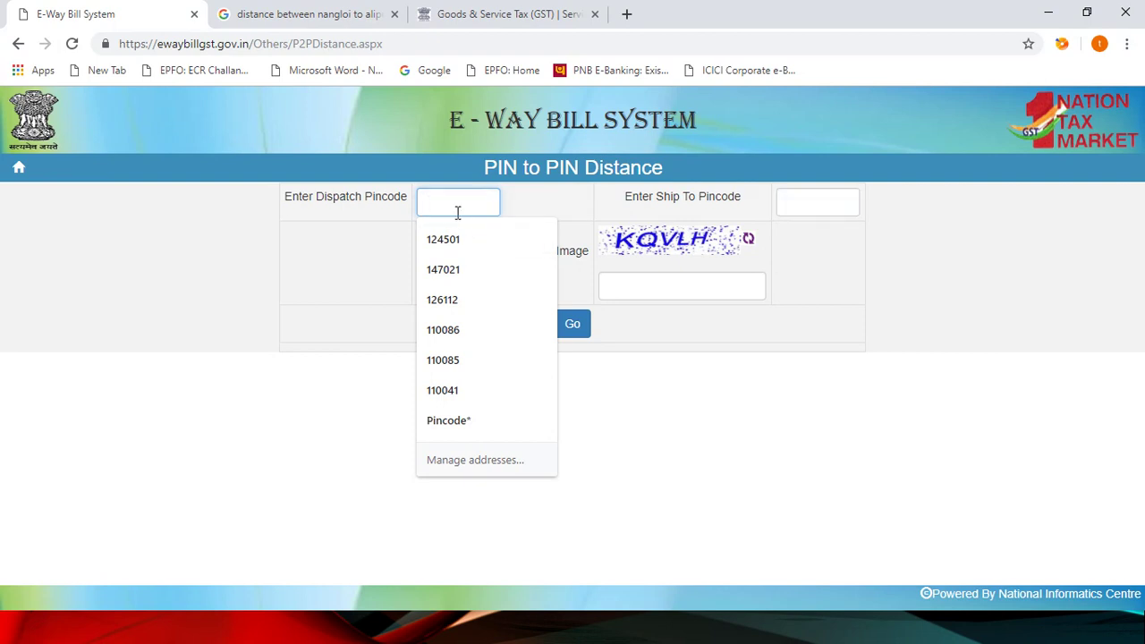
{"action": "type", "text": "11005"}
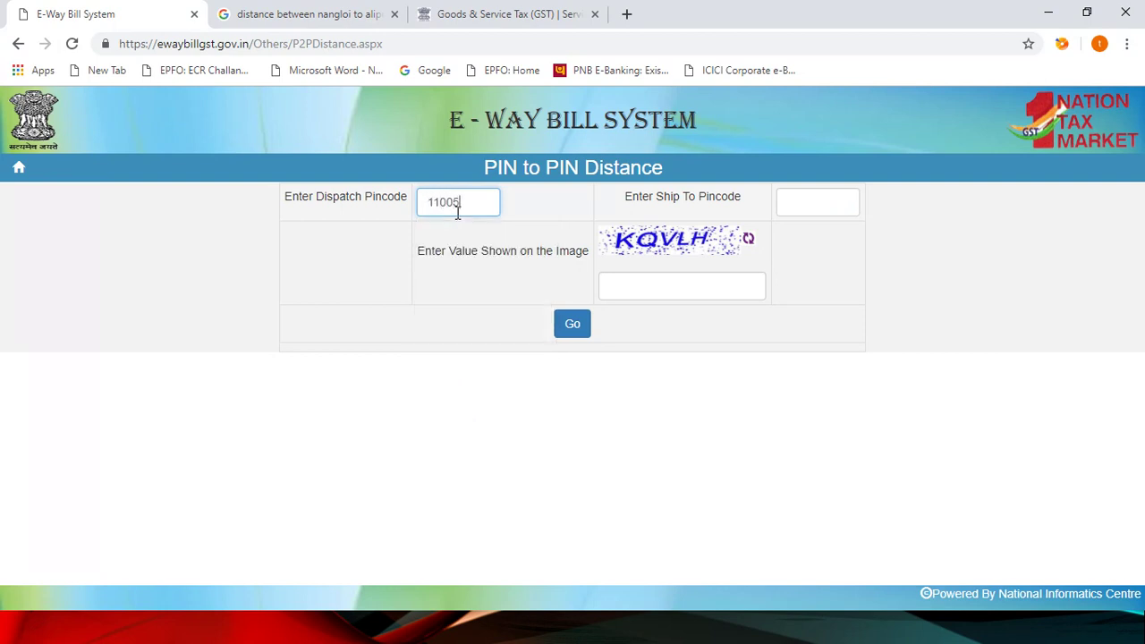
{"action": "key", "text": "BackSpace"}
{"action": "type", "text": "41"}
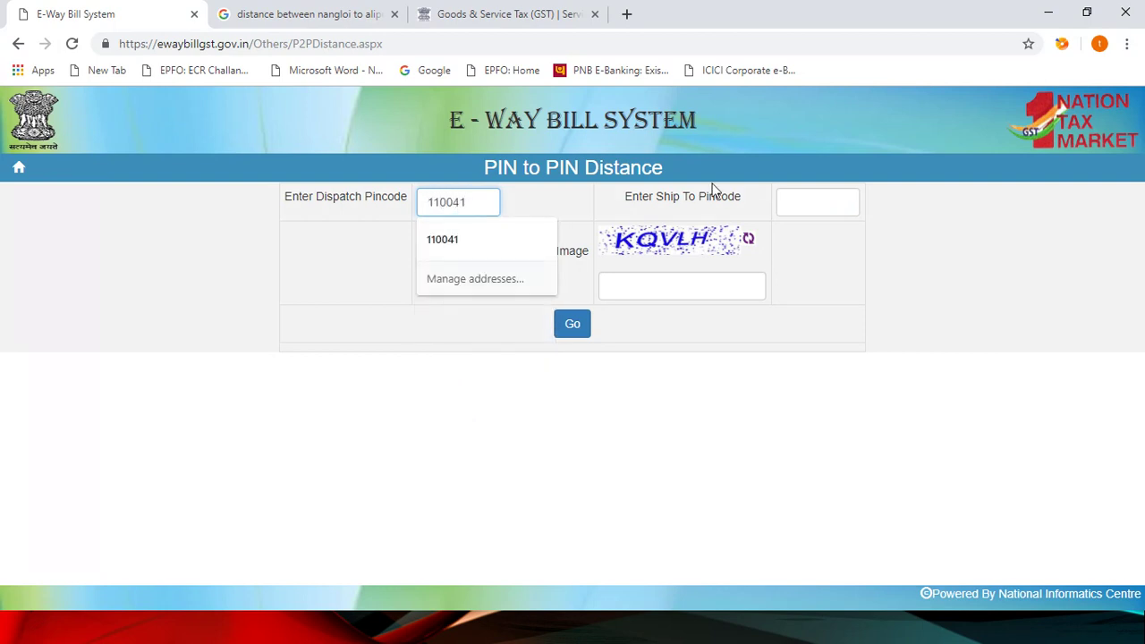
{"action": "left_click", "coordinate": [790, 204]}
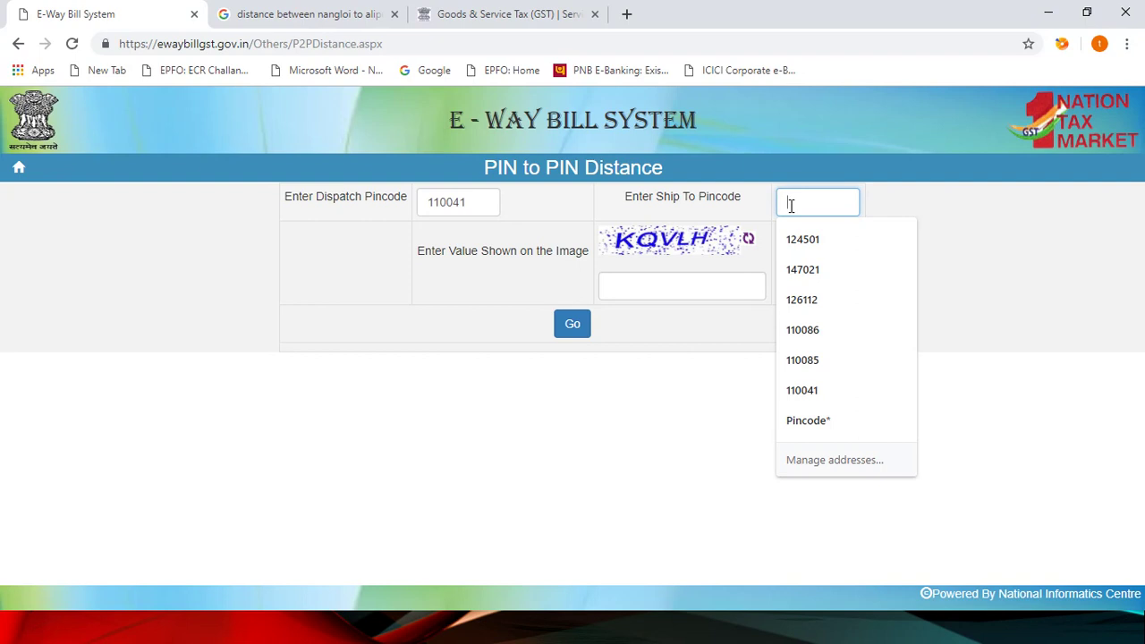
{"action": "type", "text": "110036"}
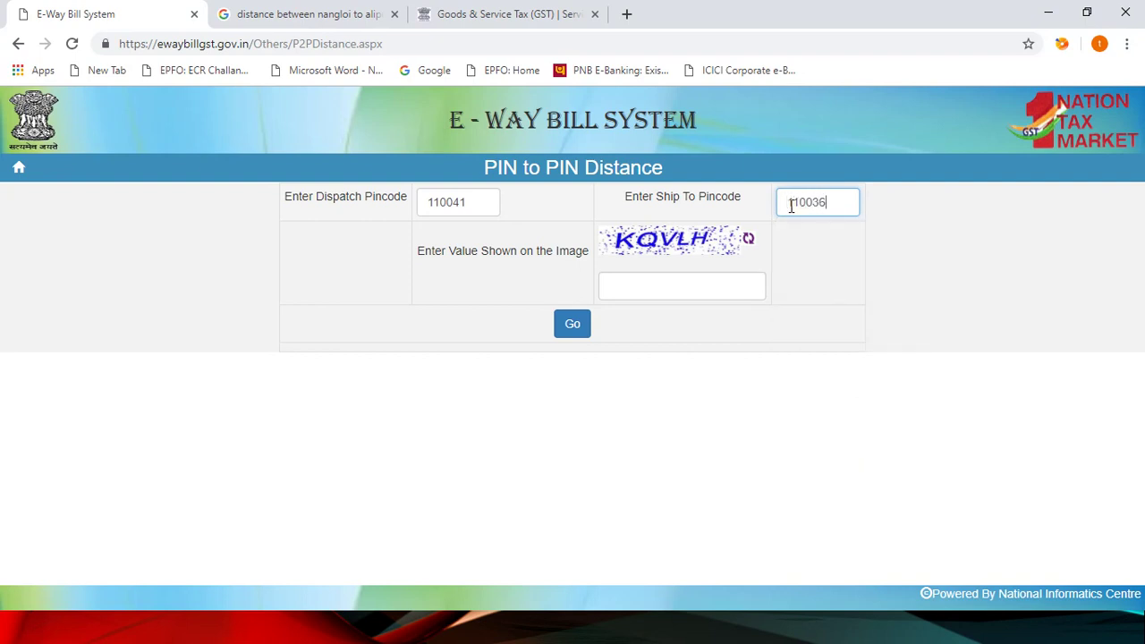
{"action": "left_click", "coordinate": [692, 287]}
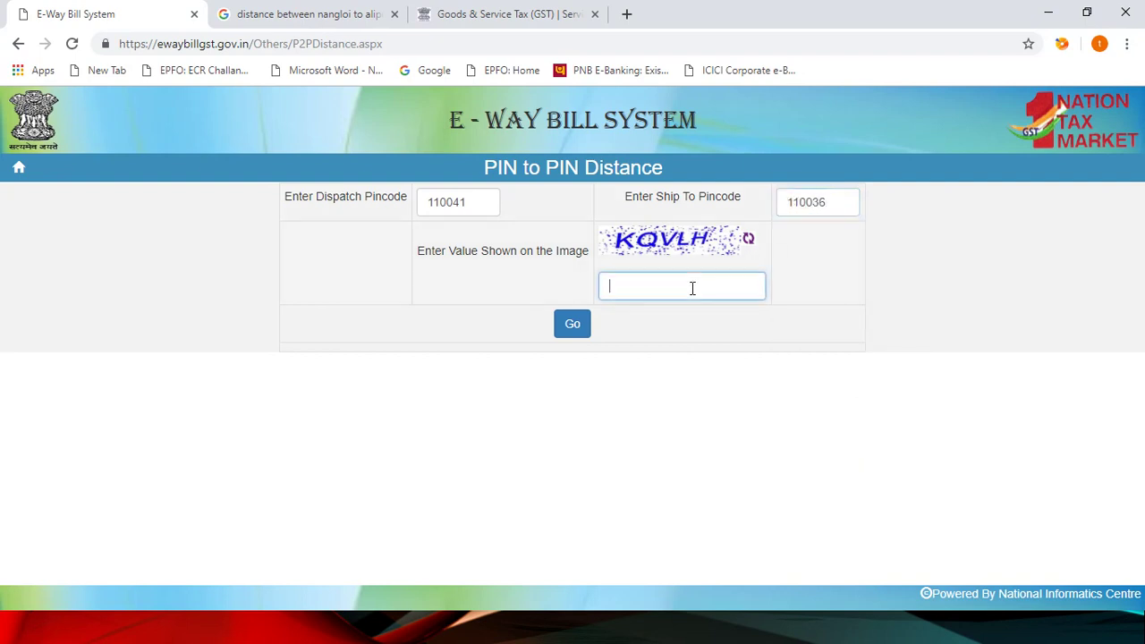
{"action": "type", "text": "KQVLH"}
{"action": "left_click", "coordinate": [577, 331]}
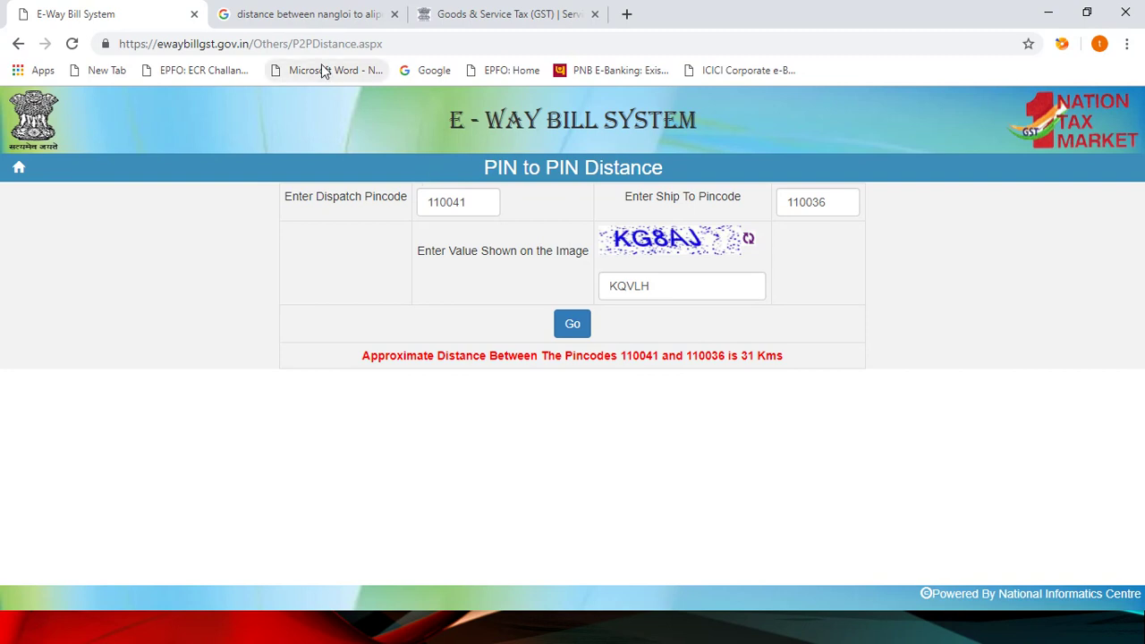
{"action": "left_click", "coordinate": [297, 18]}
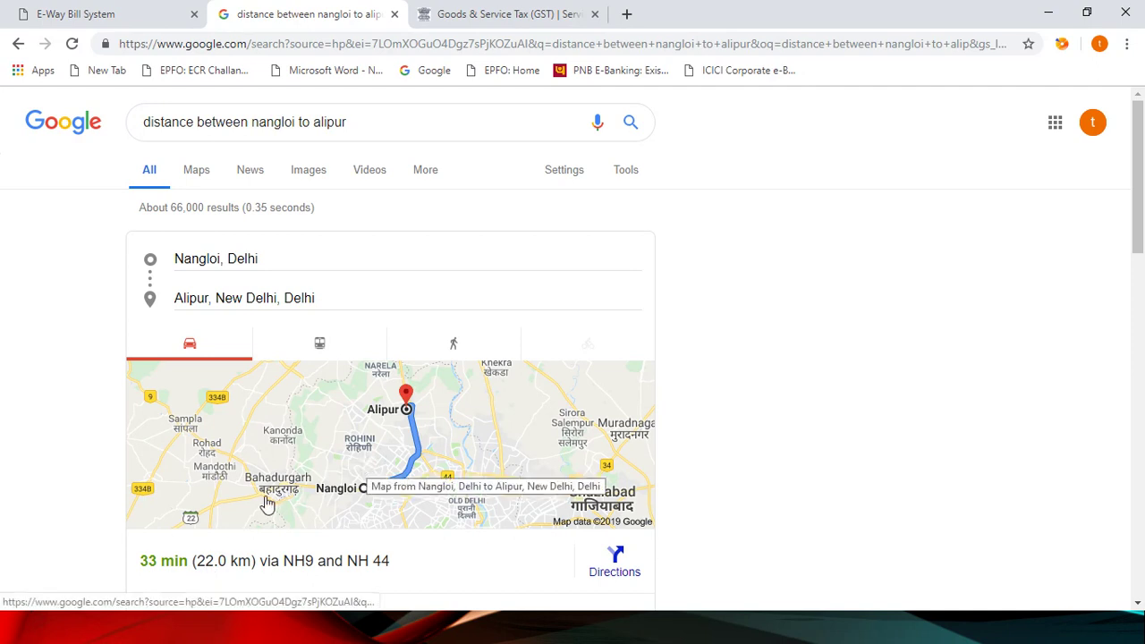
{"action": "left_click", "coordinate": [459, 15]}
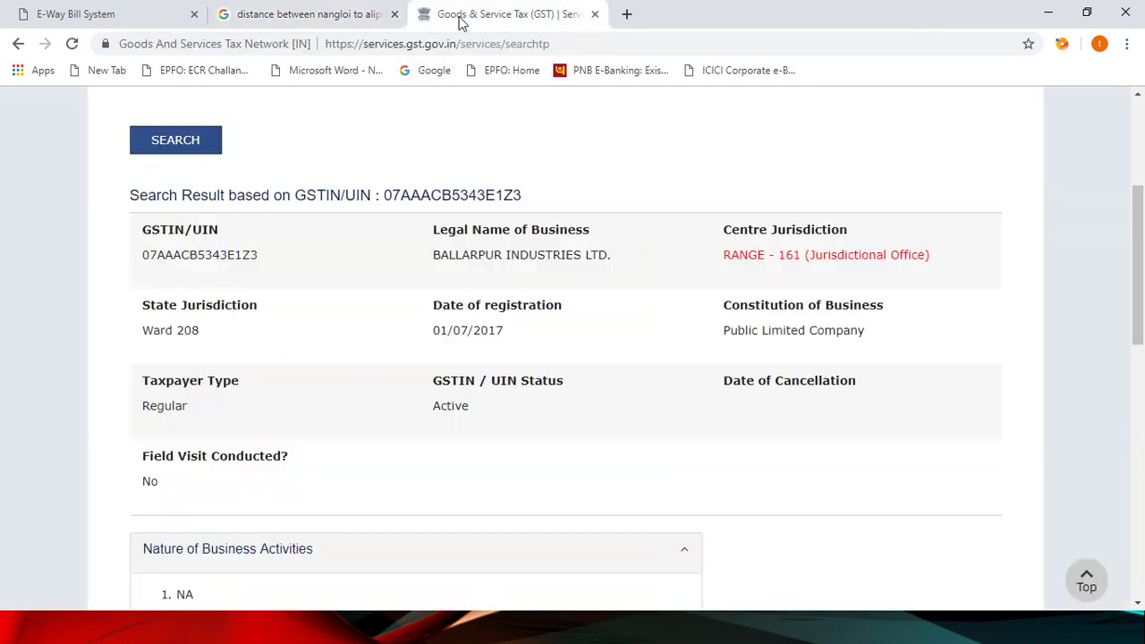
{"action": "left_click", "coordinate": [94, 14]}
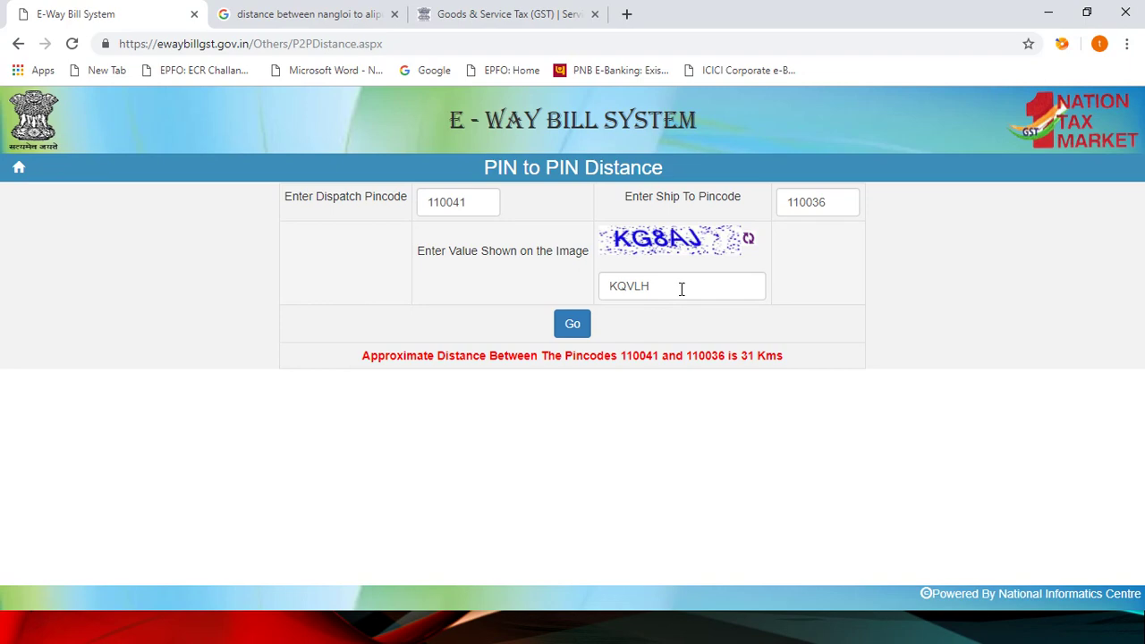
Step: Return to the portal home page and dismiss the login pop-up
{"action": "left_click", "coordinate": [19, 172]}
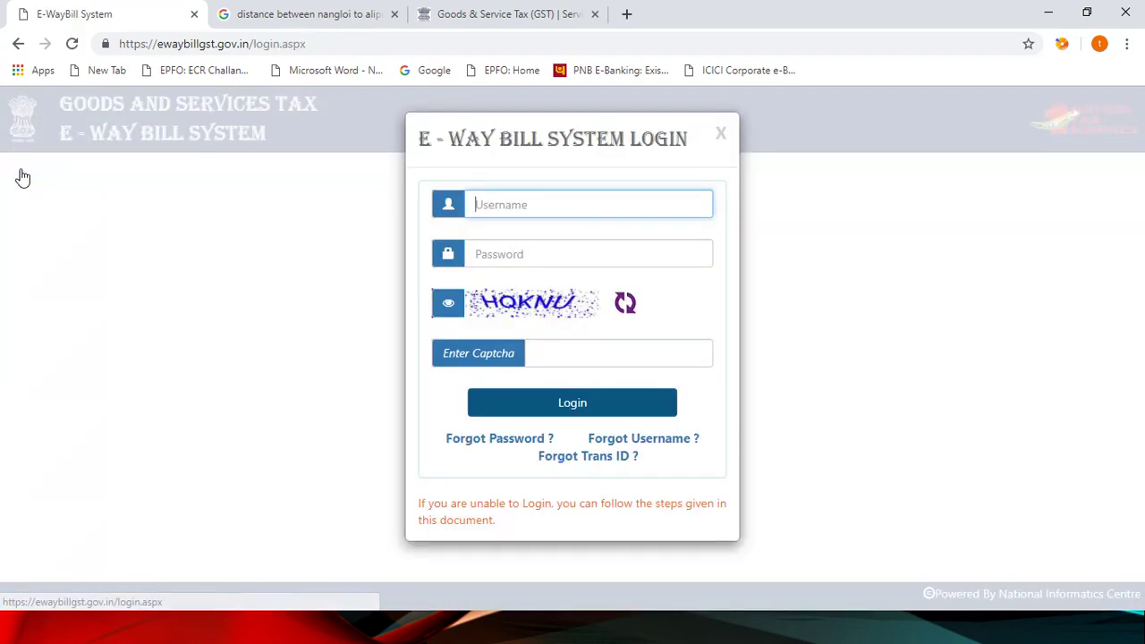
{"action": "left_click", "coordinate": [720, 138]}
{"action": "left_click", "coordinate": [496, 181]}
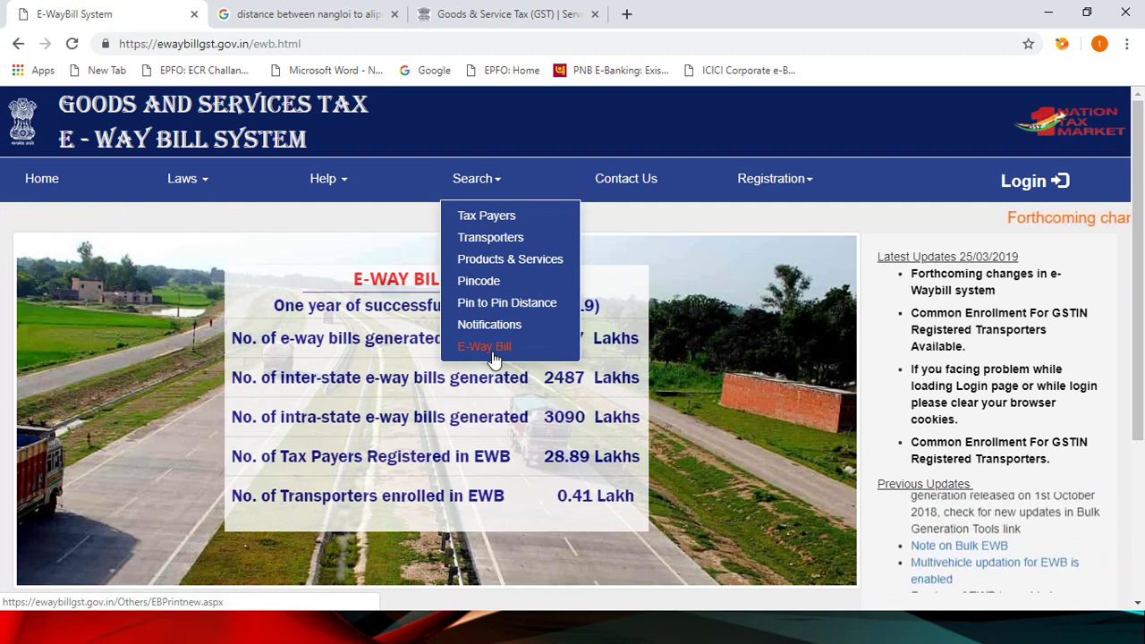
Step: Open the E-Way Bill Print tool from the Search menu and focus the e-WayBill No. field
{"action": "left_click", "coordinate": [483, 346]}
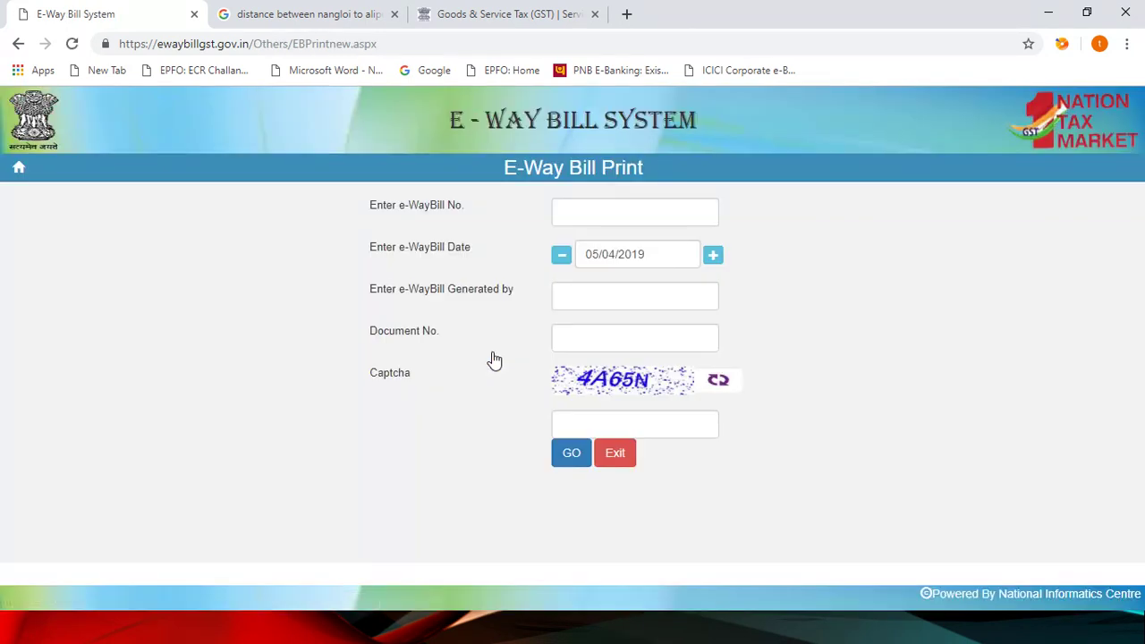
{"action": "left_click", "coordinate": [583, 215]}
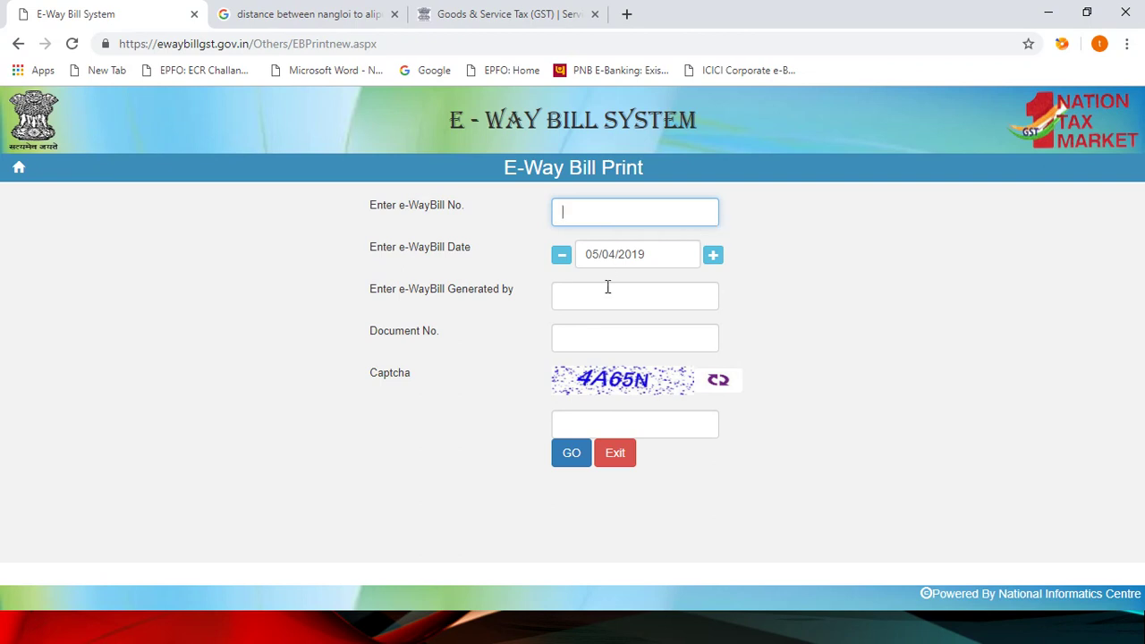
Step: Exit E-Way Bill Print, close the login pop-up, and bring up the Registration menu options
{"action": "left_click", "coordinate": [623, 465]}
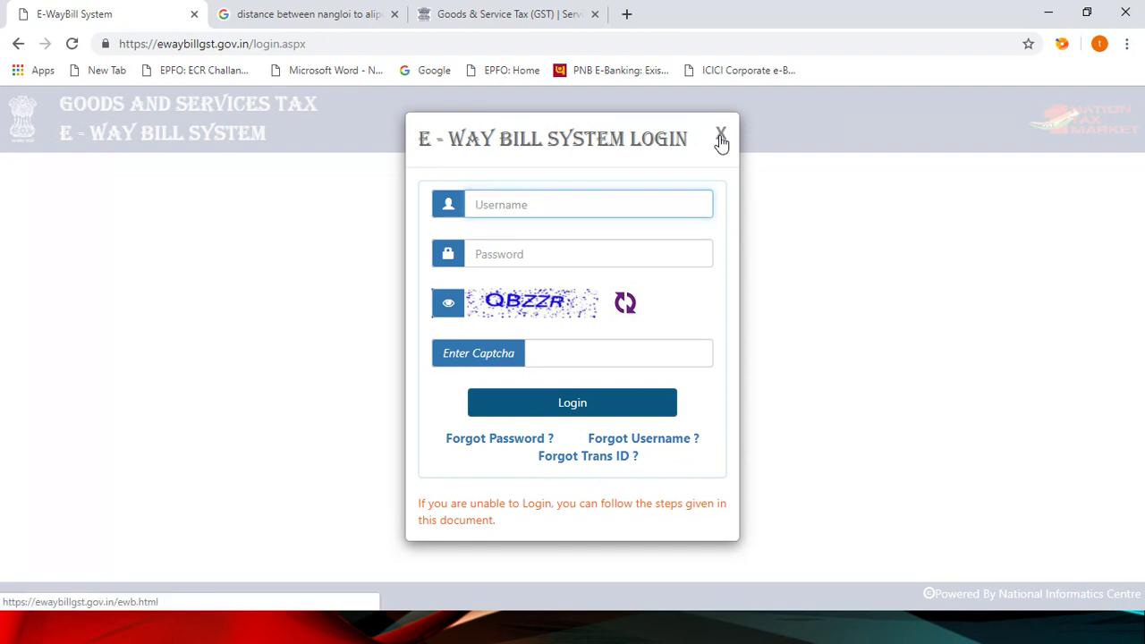
{"action": "left_click", "coordinate": [721, 139]}
{"action": "mouse_move", "coordinate": [573, 220]}
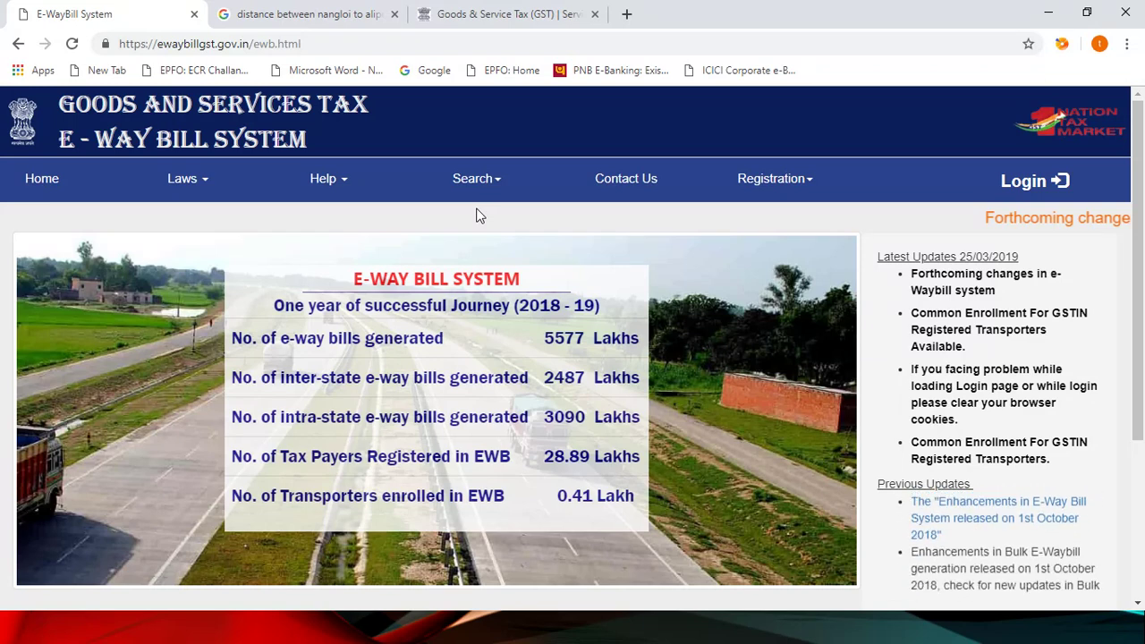
{"action": "mouse_move", "coordinate": [485, 190]}
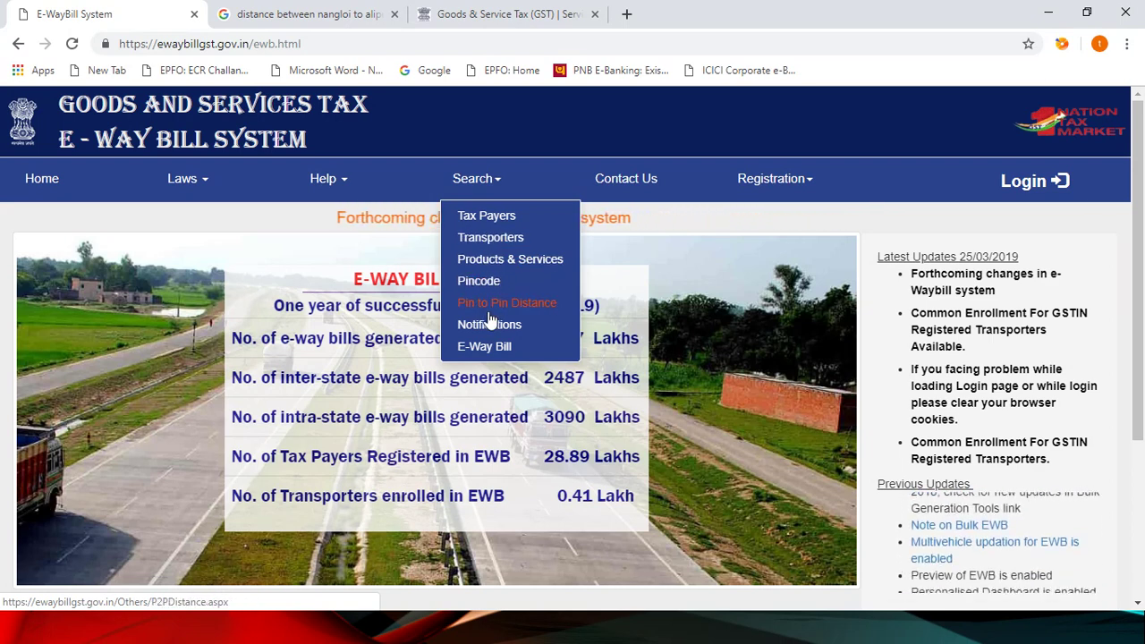
{"action": "mouse_move", "coordinate": [797, 188]}
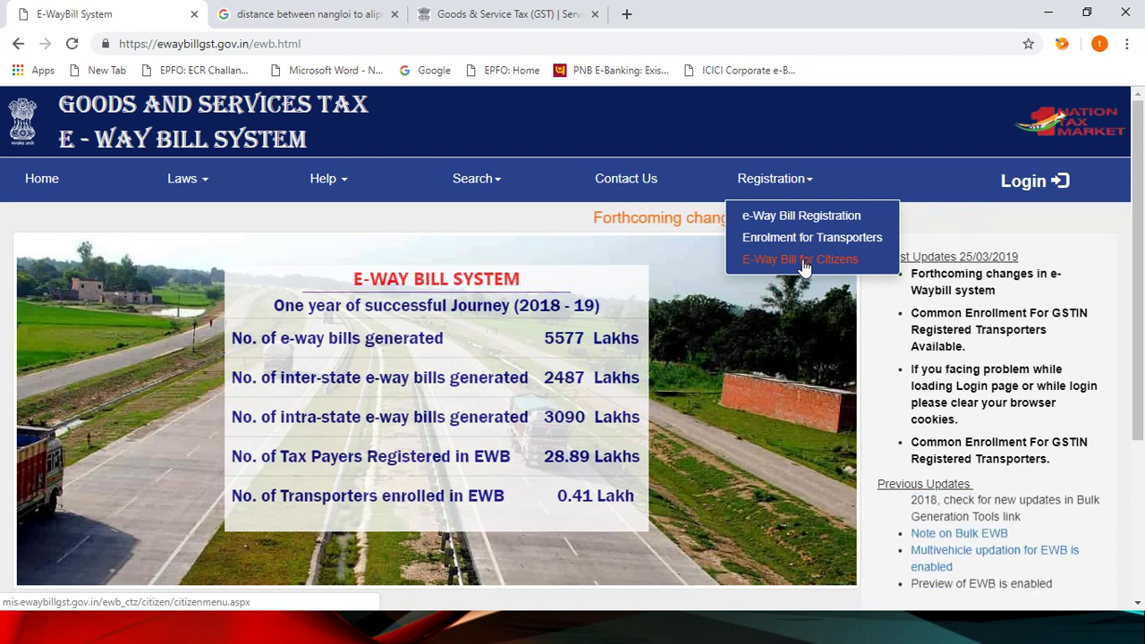
Step: Open Registration > E-Way Bill for Citizens and choose Generate New EWB in the new tab
{"action": "left_click", "coordinate": [802, 261]}
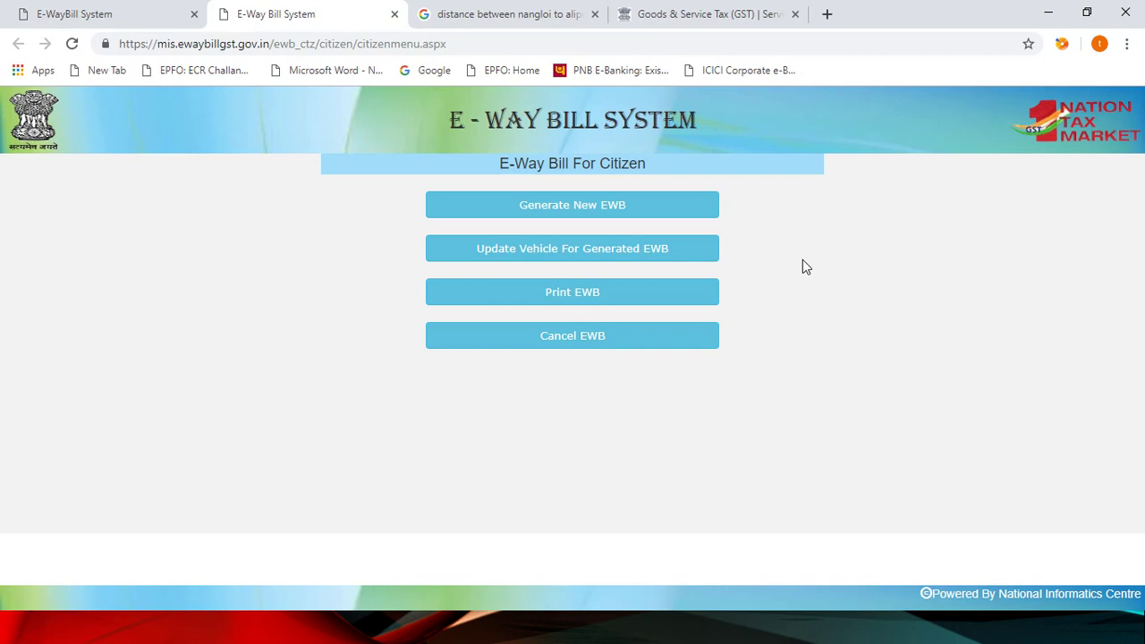
{"action": "left_click", "coordinate": [577, 214]}
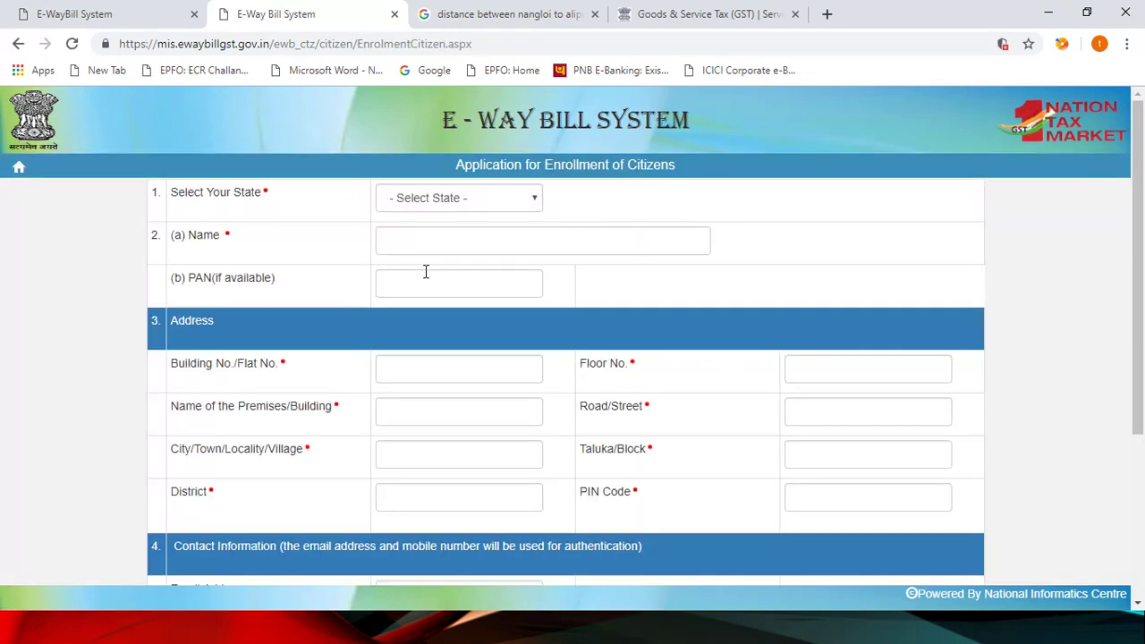
{"action": "scroll", "coordinate": [432, 308], "scroll_direction": "down", "scroll_amount": 3}
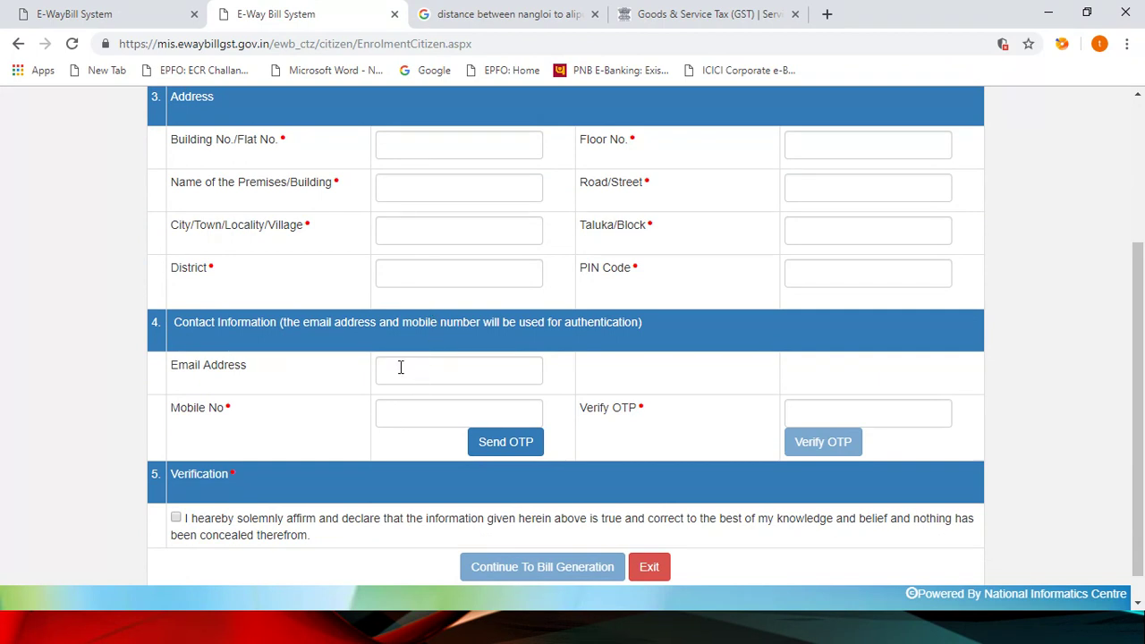
{"action": "left_click", "coordinate": [409, 411]}
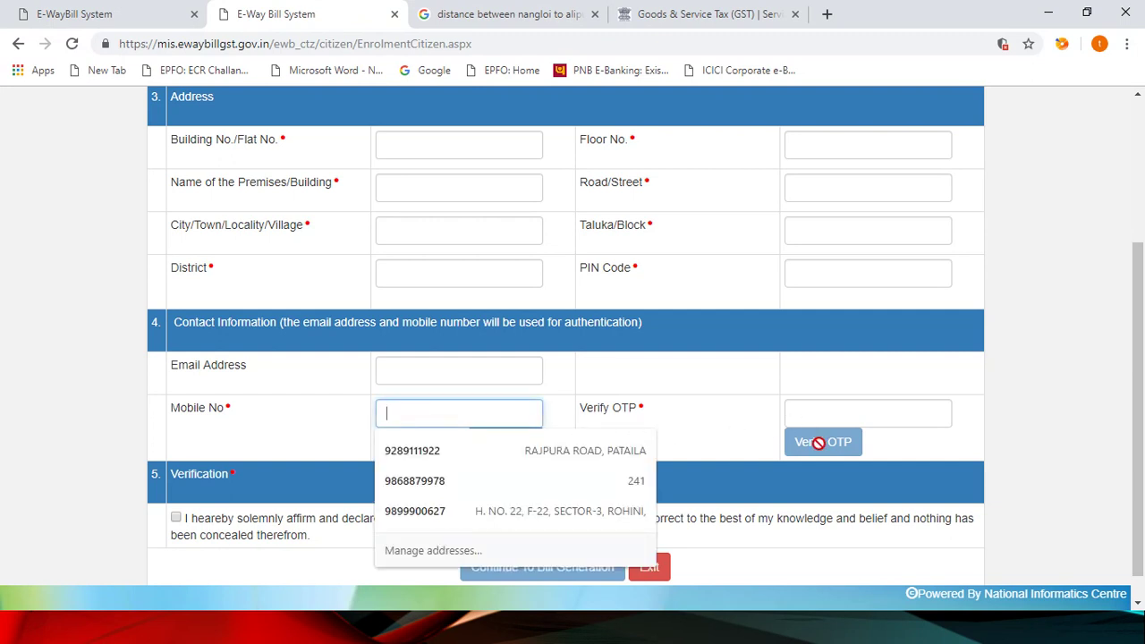
{"action": "scroll", "coordinate": [725, 419], "scroll_direction": "down", "scroll_amount": 1}
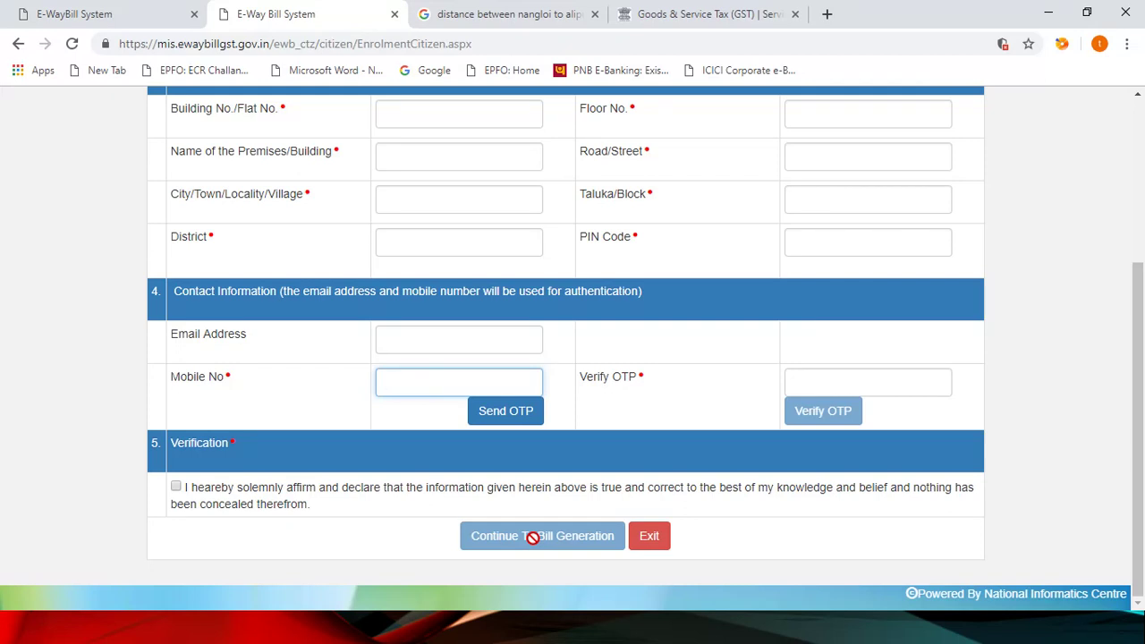
{"action": "scroll", "coordinate": [491, 365], "scroll_direction": "up", "scroll_amount": 1}
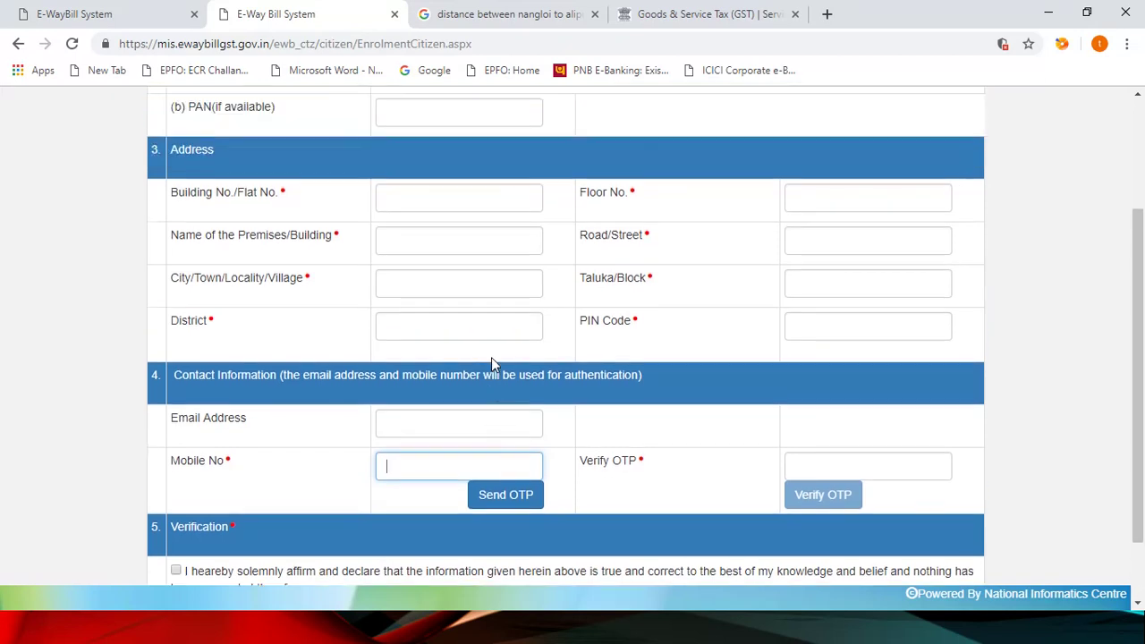
{"action": "scroll", "coordinate": [493, 357], "scroll_direction": "up", "scroll_amount": 1}
{"action": "scroll", "coordinate": [492, 357], "scroll_direction": "down", "scroll_amount": 2}
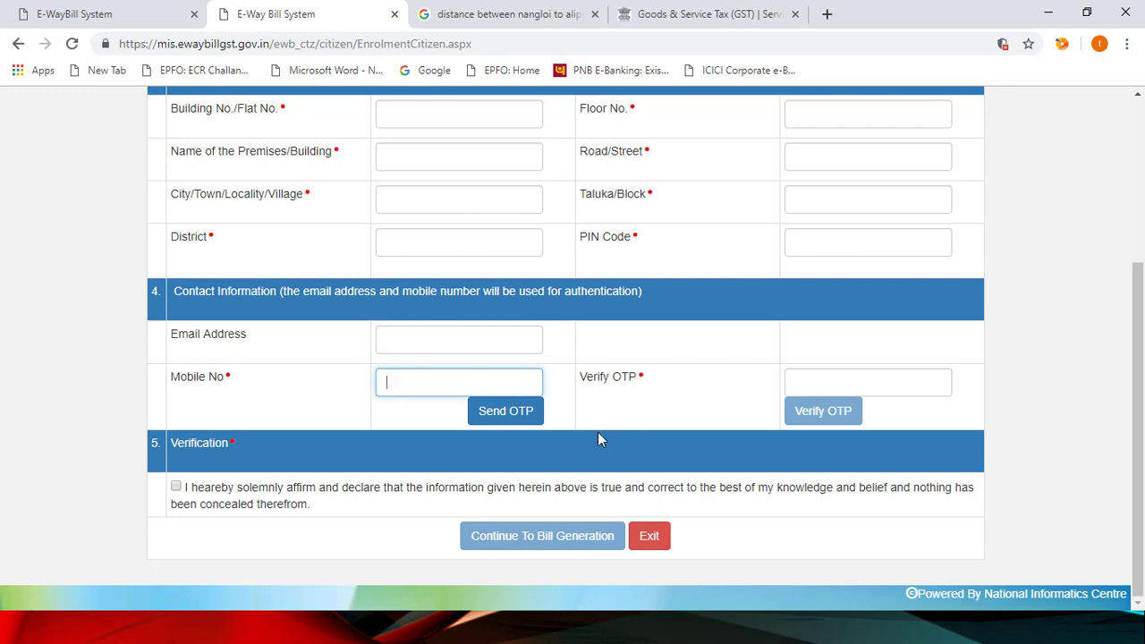
{"action": "scroll", "coordinate": [527, 443], "scroll_direction": "up", "scroll_amount": 3}
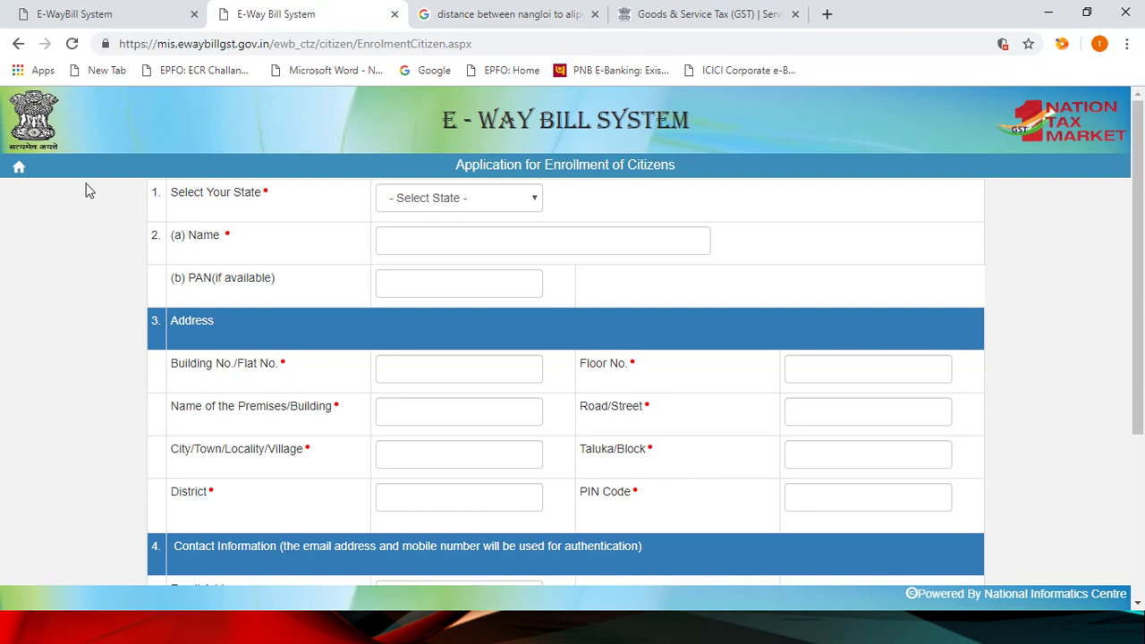
Step: Go back to the citizen menu, then return to the portal home page in the first tab
{"action": "left_click", "coordinate": [20, 169]}
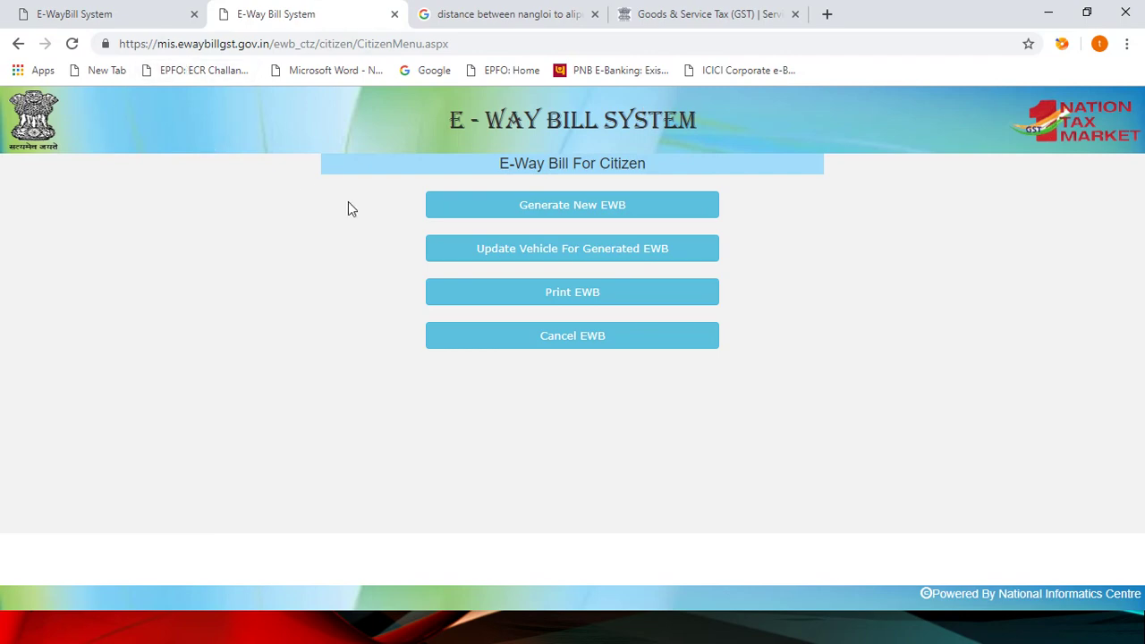
{"action": "left_click", "coordinate": [130, 20]}
{"action": "mouse_move", "coordinate": [774, 178]}
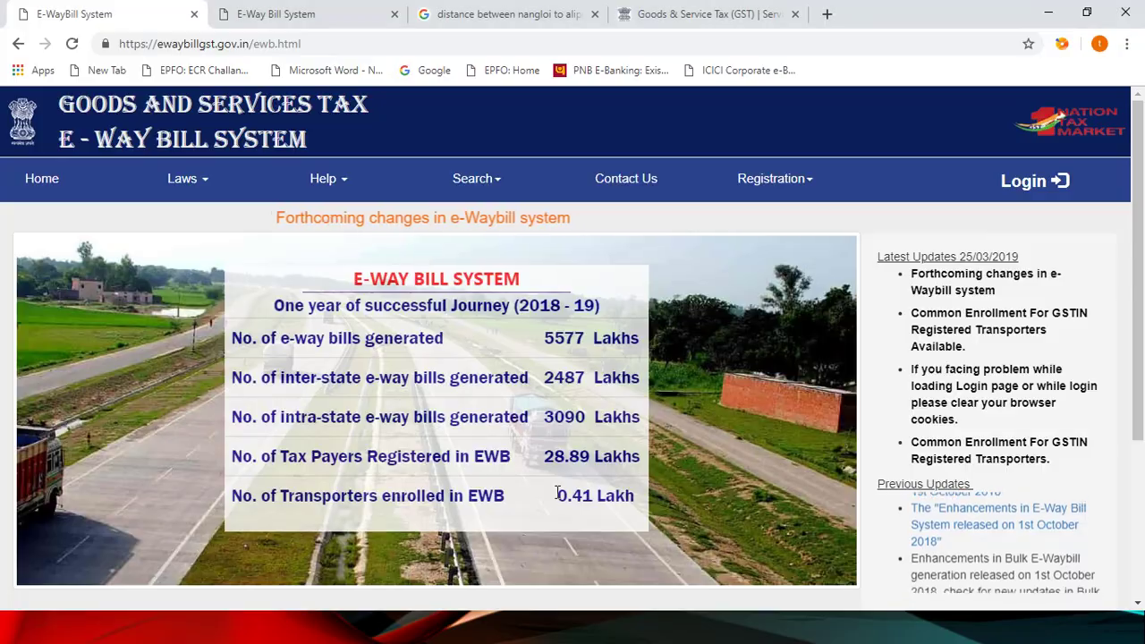
{"action": "key", "text": "alt+Tab"}
{"action": "key", "text": "alt+Tab"}
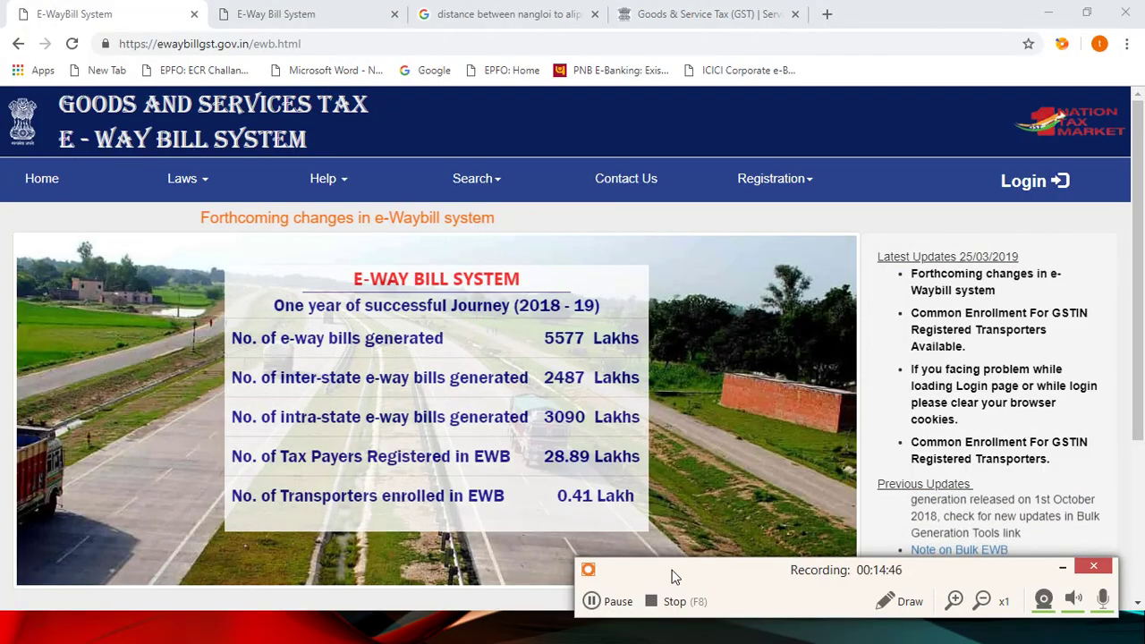